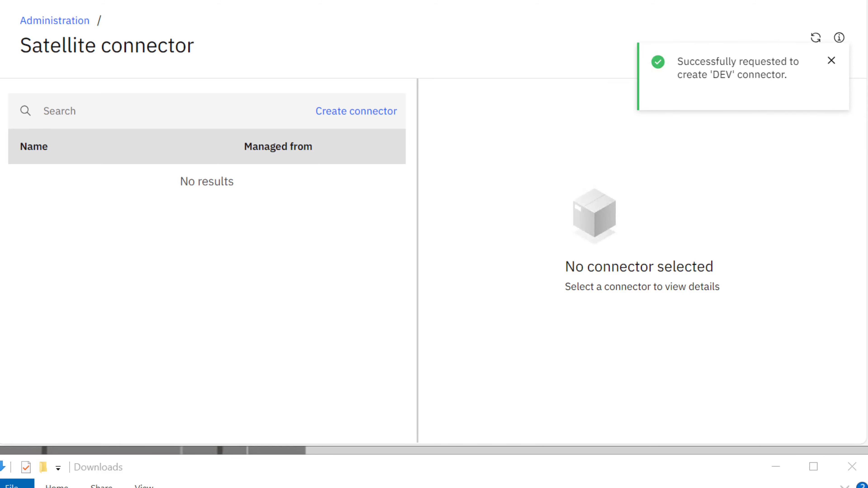
Step: Refresh the Satellite connector list and view the DEV connector's details and endpoints
{"action": "left_click", "coordinate": [832, 65]}
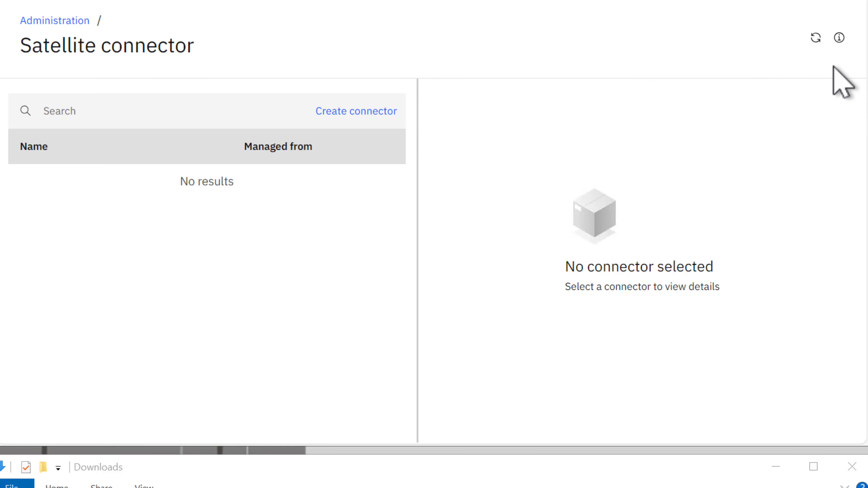
{"action": "left_click", "coordinate": [815, 38]}
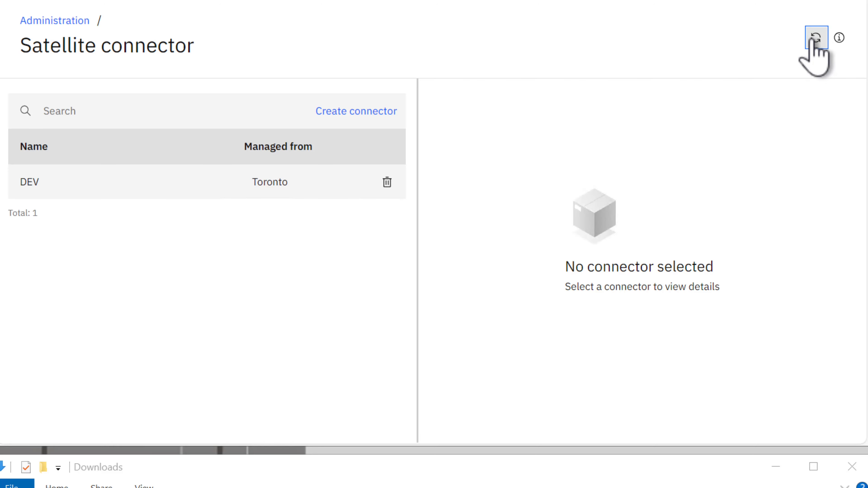
{"action": "left_click", "coordinate": [83, 191]}
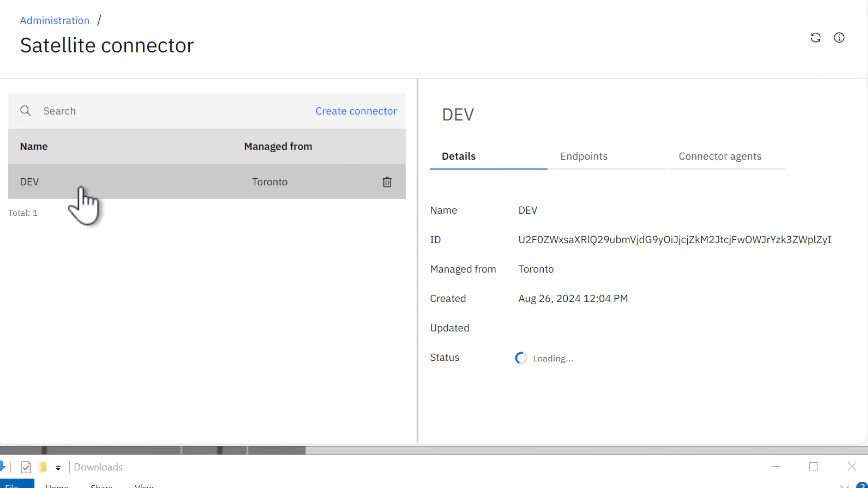
{"action": "mouse_move", "coordinate": [581, 359]}
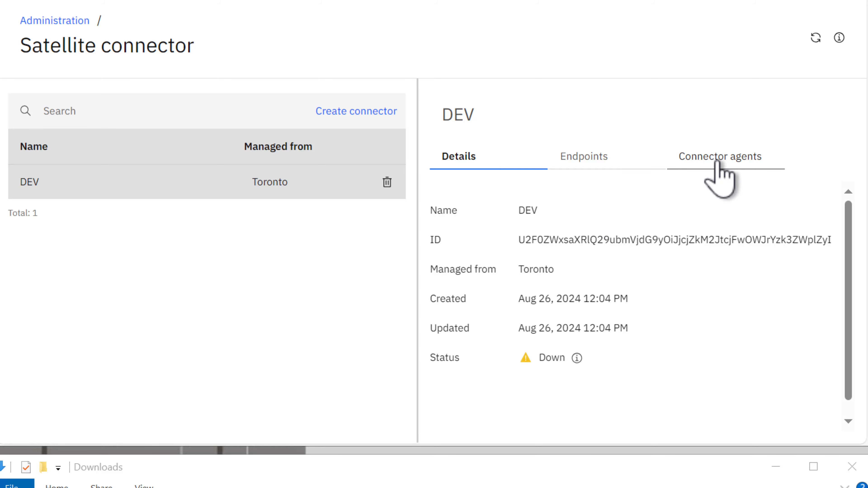
{"action": "left_click", "coordinate": [581, 161]}
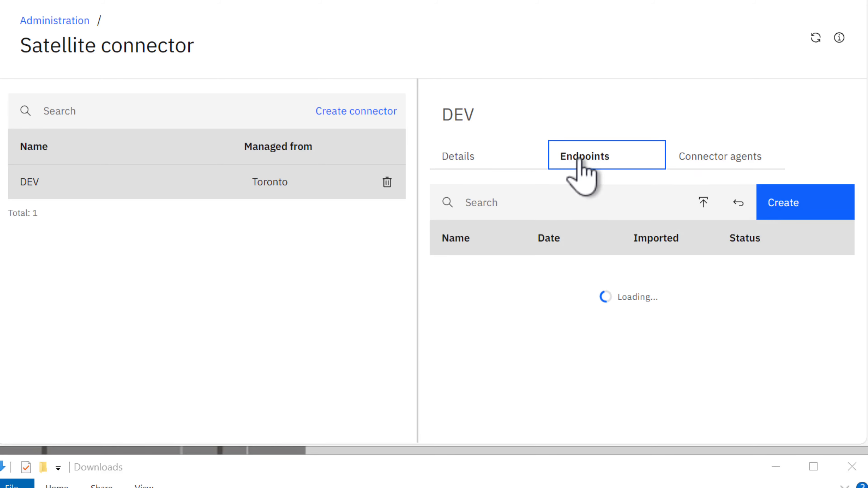
Step: Download the connector agent for the DEV connector as a Windows installer
{"action": "left_click", "coordinate": [739, 167]}
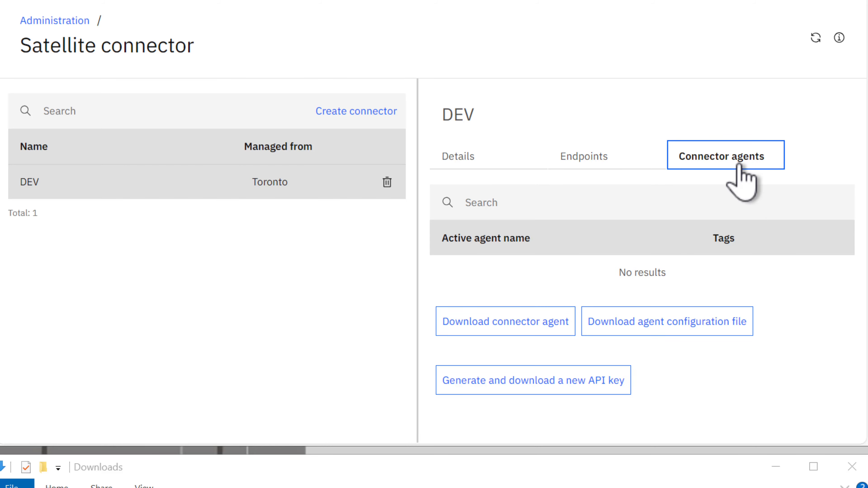
{"action": "left_click", "coordinate": [482, 326]}
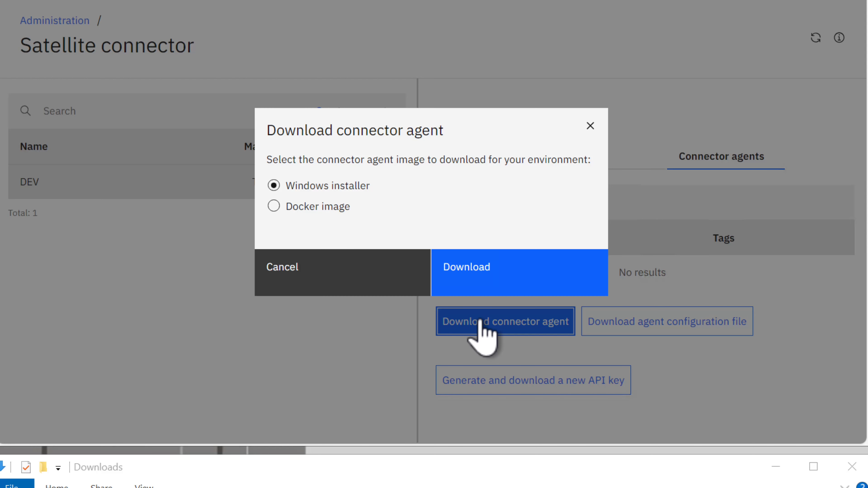
{"action": "left_click", "coordinate": [485, 273]}
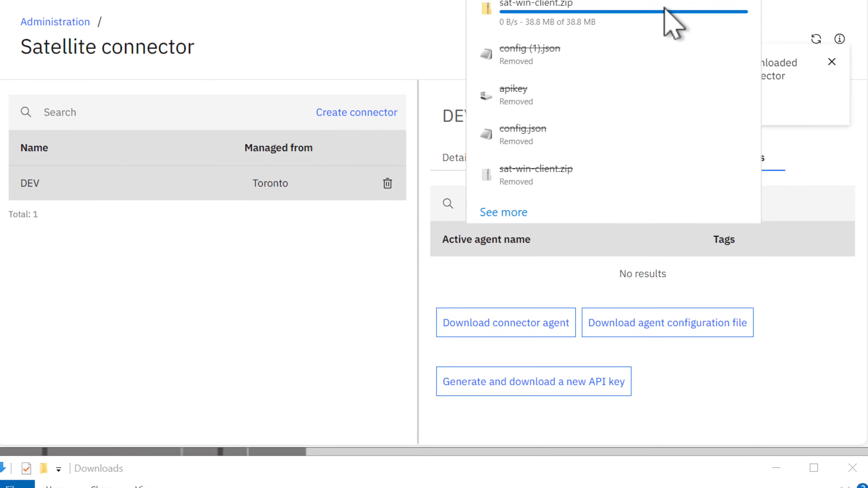
{"action": "mouse_move", "coordinate": [608, 27]}
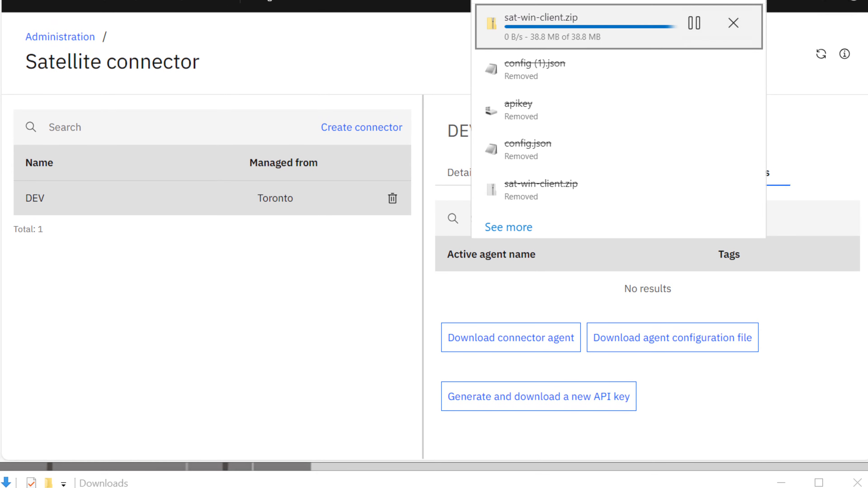
{"action": "left_click", "coordinate": [423, 38]}
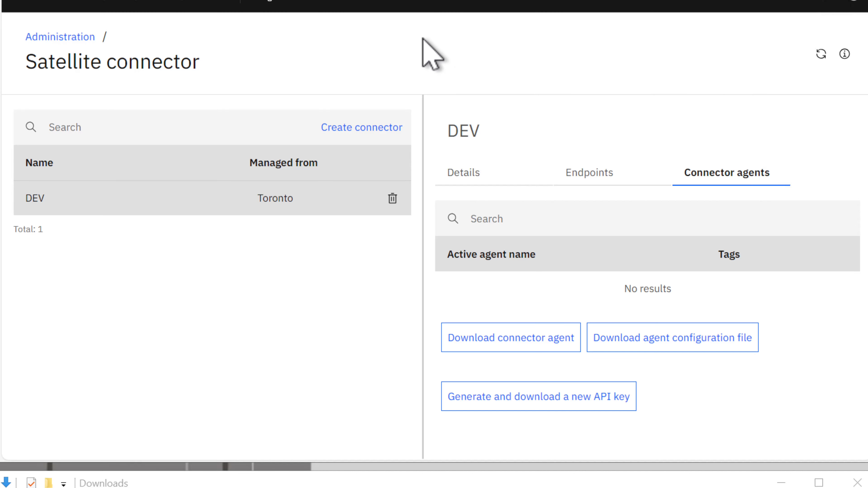
Step: Download the agent configuration file for Windows with the tag DEV
{"action": "left_click", "coordinate": [698, 343]}
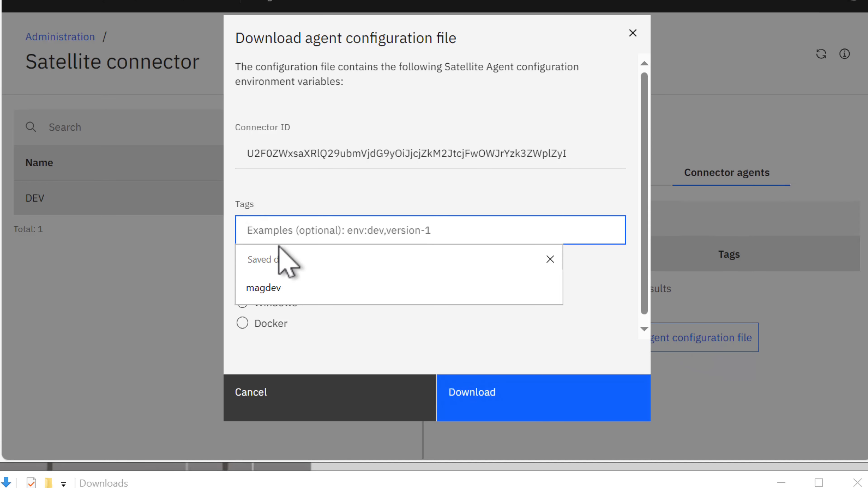
{"action": "left_click", "coordinate": [283, 230]}
{"action": "type", "text": "DEV"}
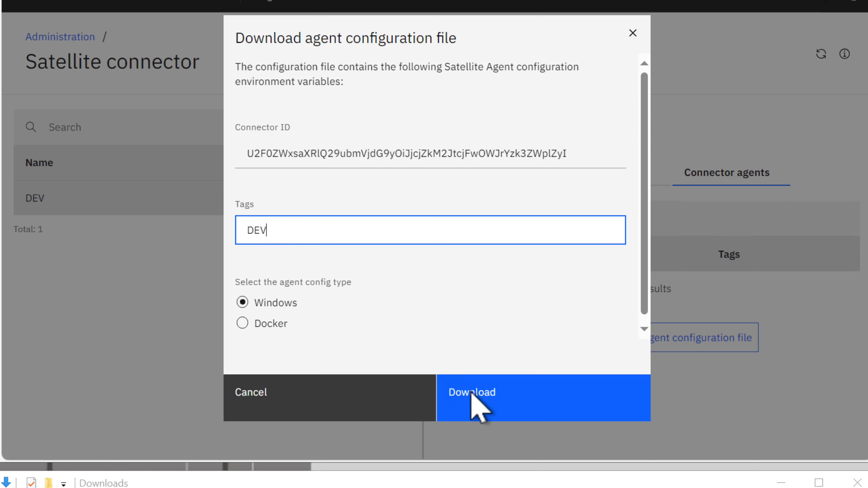
{"action": "left_click", "coordinate": [480, 404]}
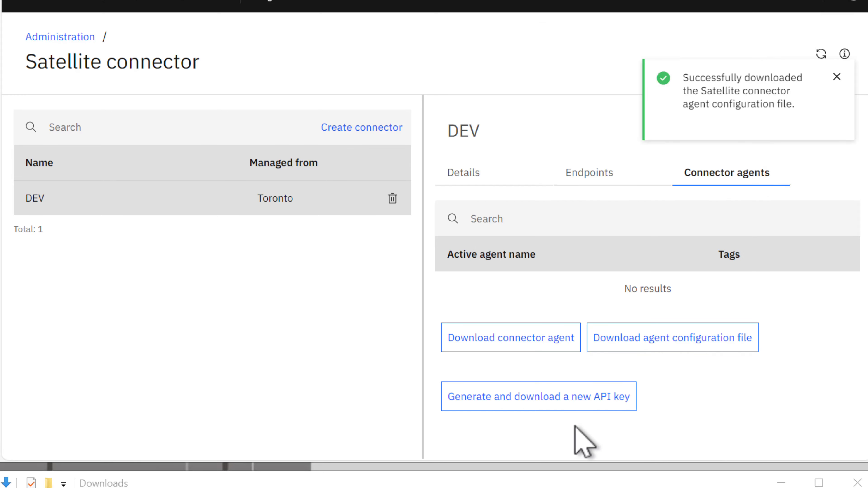
Step: Generate and download a new API key for the connector, confirming its recreation
{"action": "left_click", "coordinate": [511, 399]}
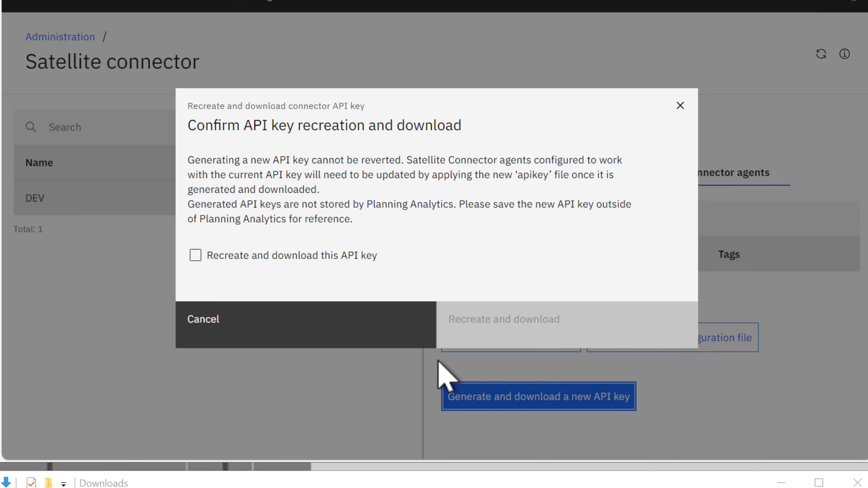
{"action": "left_click", "coordinate": [276, 256]}
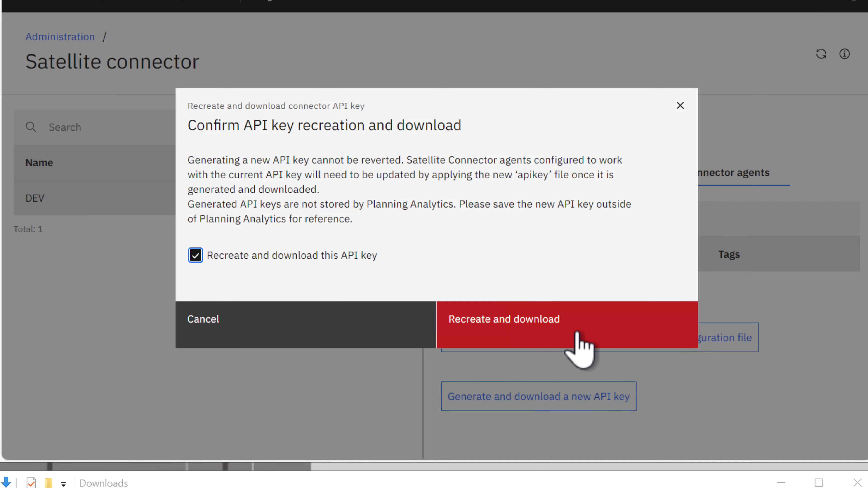
{"action": "left_click", "coordinate": [578, 344]}
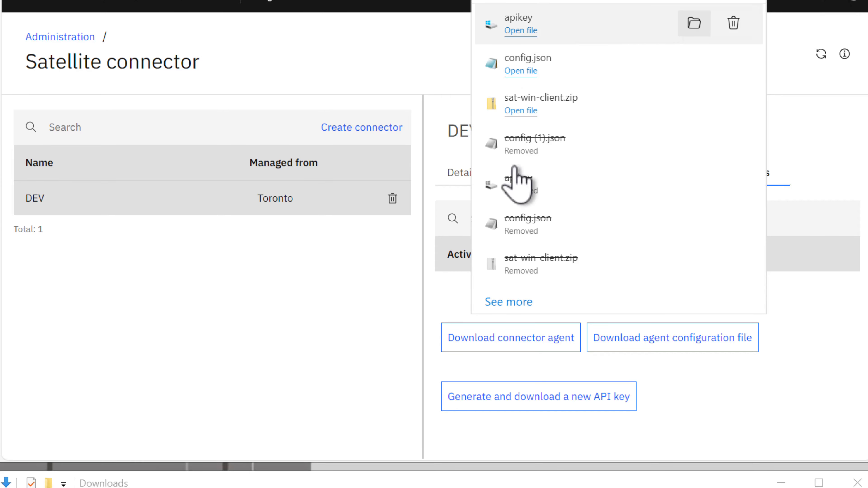
Step: Switch to File Explorer and extract sat-win-client.zip into a sat-win-client folder in Downloads
{"action": "left_click_drag", "start_coordinate": [286, 483], "coordinate": [308, 1]}
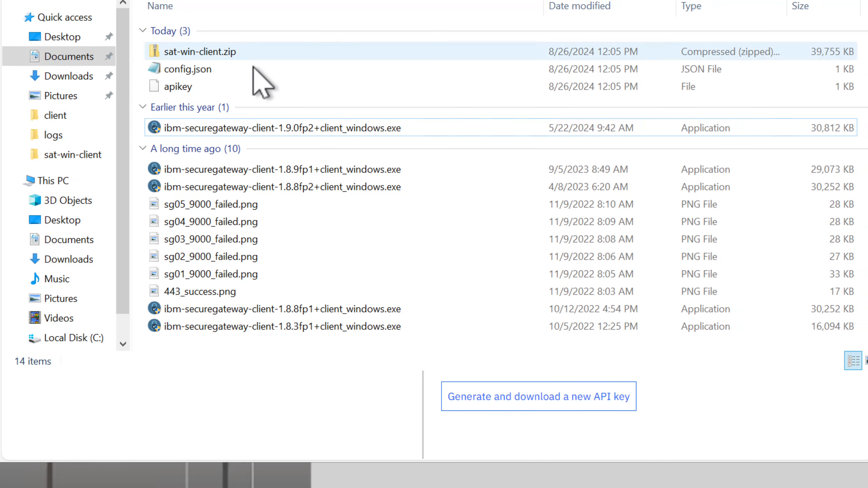
{"action": "left_click", "coordinate": [220, 53]}
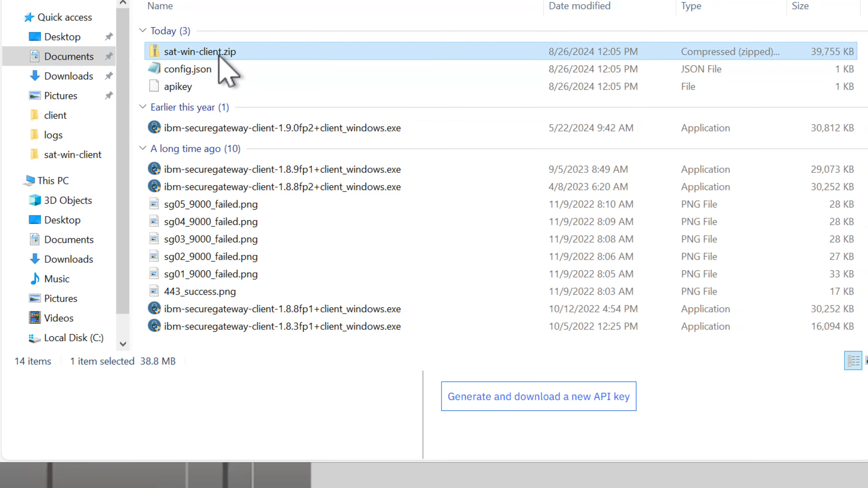
{"action": "right_click", "coordinate": [220, 53]}
{"action": "left_click", "coordinate": [166, 113]}
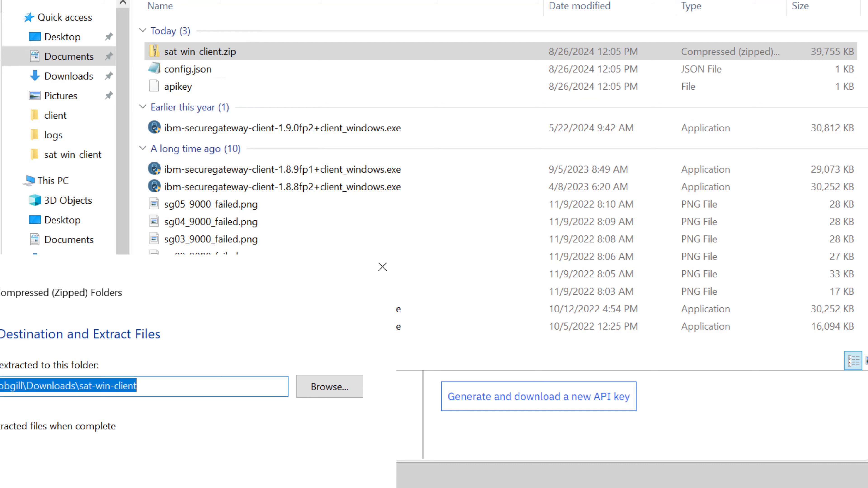
{"action": "key", "text": "Return"}
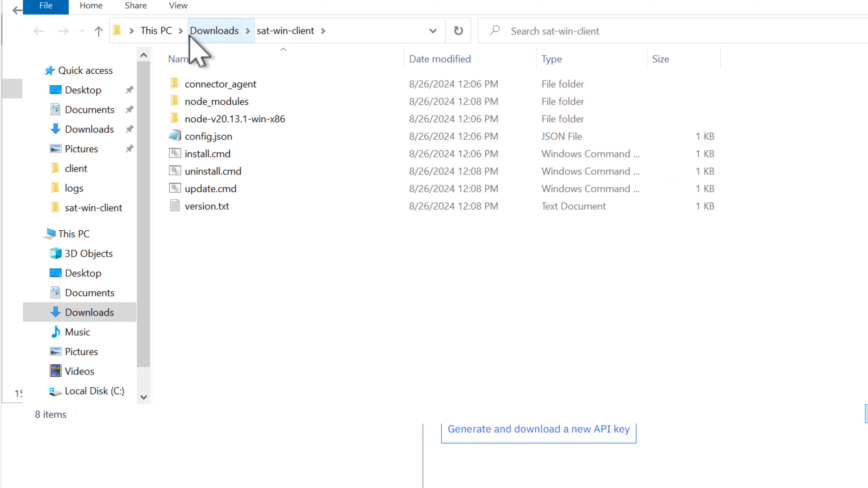
Step: Move the extracted sat-win-client folder from Downloads to the root of the C: drive
{"action": "left_click", "coordinate": [210, 23]}
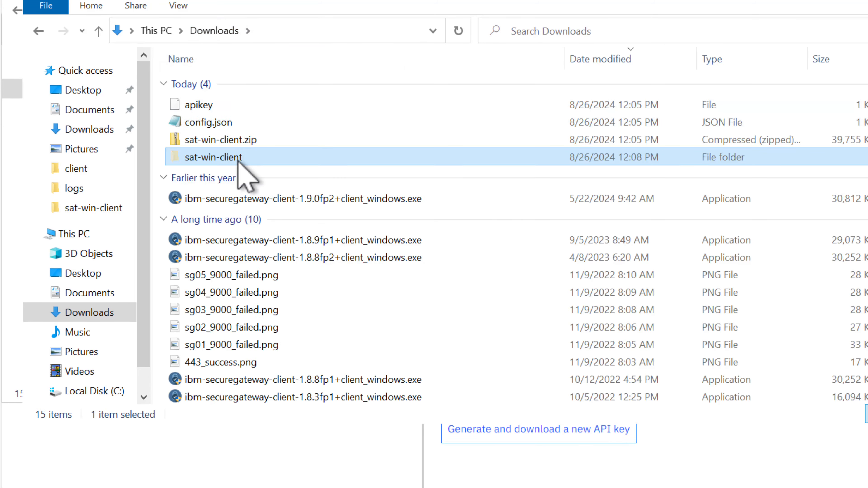
{"action": "left_click", "coordinate": [78, 234]}
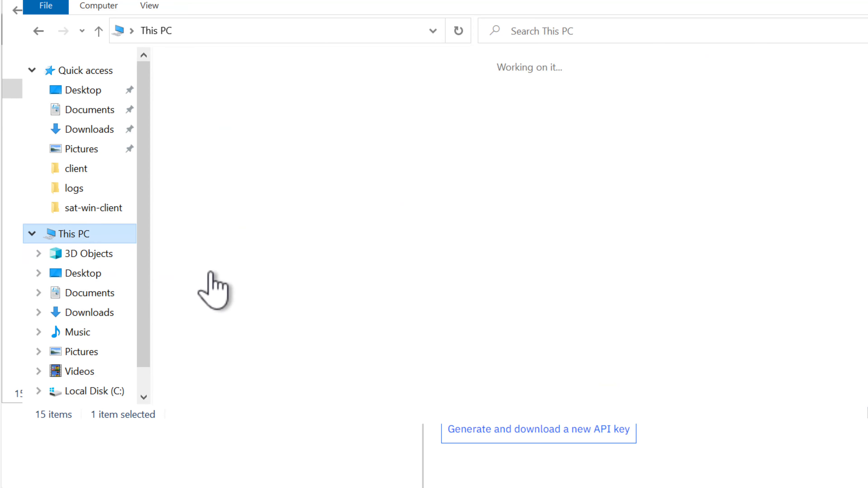
{"action": "double_click", "coordinate": [244, 237]}
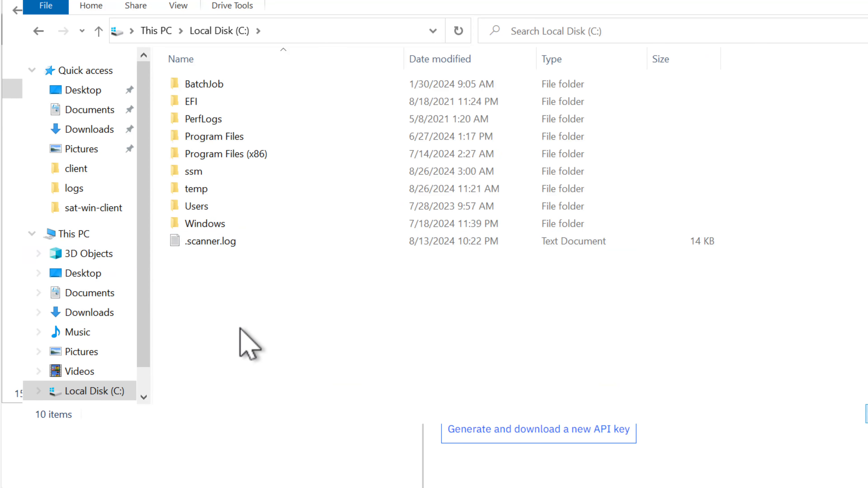
{"action": "key", "text": "ctrl+v"}
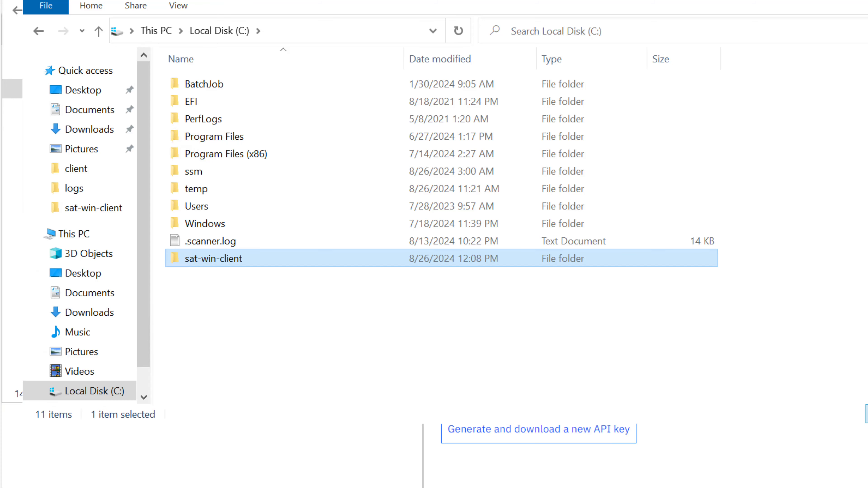
Step: Open config.json from C:\sat-win-client in Notepad and examine its connector ID, API key and tags placeholders
{"action": "double_click", "coordinate": [231, 258]}
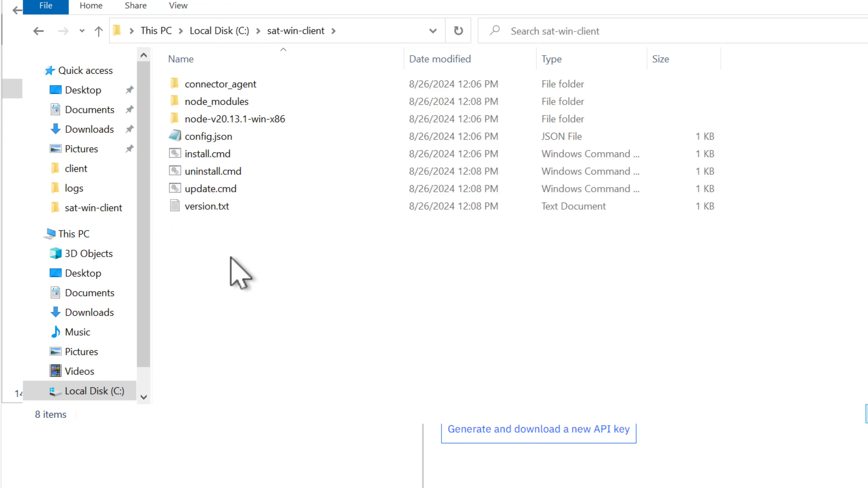
{"action": "left_click", "coordinate": [235, 139]}
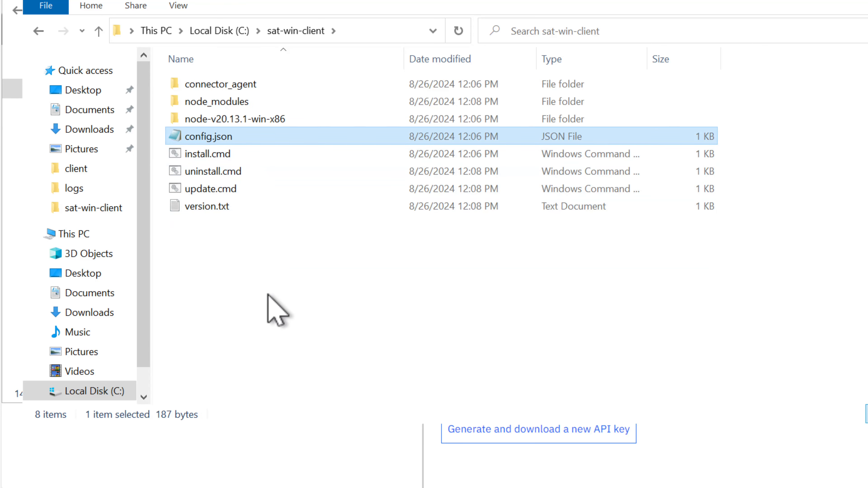
{"action": "double_click", "coordinate": [228, 138]}
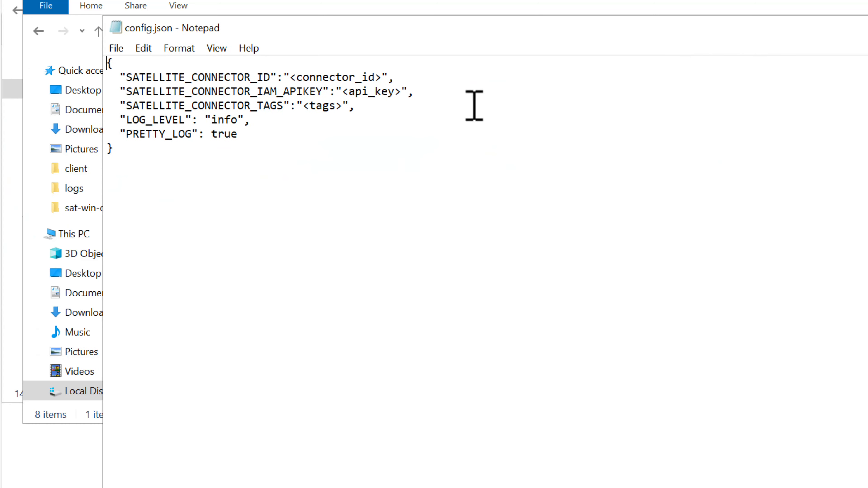
{"action": "double_click", "coordinate": [326, 76]}
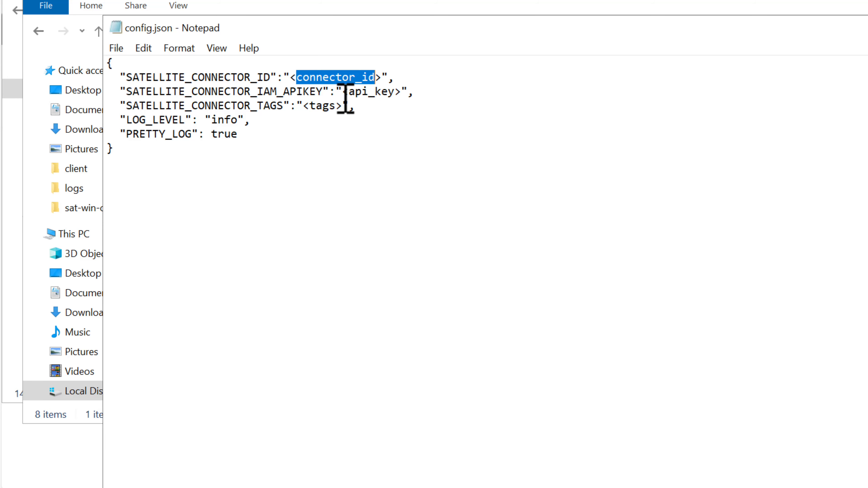
{"action": "double_click", "coordinate": [370, 91]}
{"action": "left_click", "coordinate": [379, 121]}
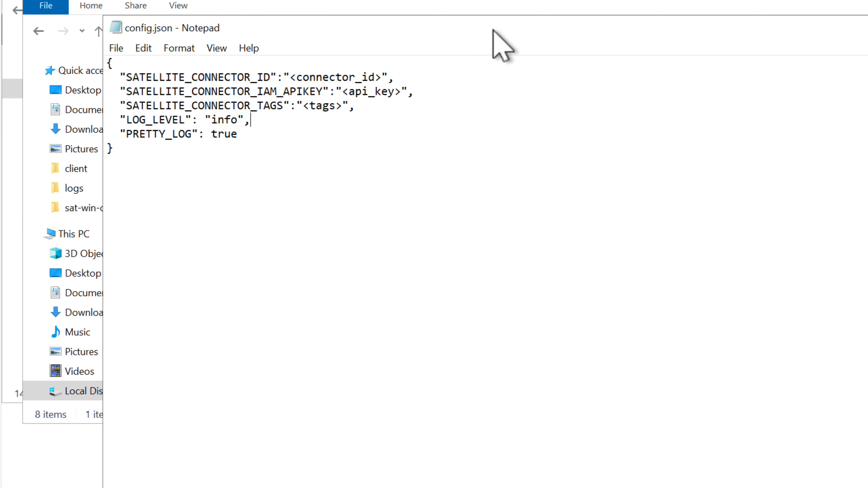
{"action": "left_click_drag", "start_coordinate": [493, 29], "coordinate": [2, 487]}
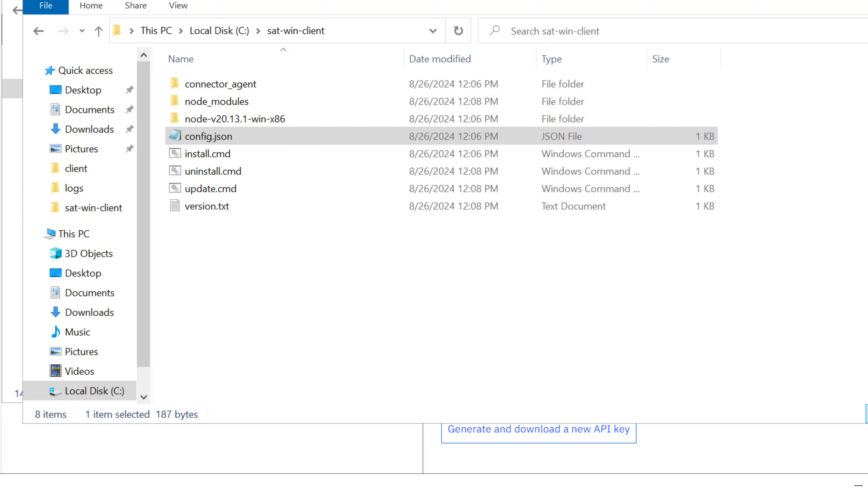
{"action": "left_click", "coordinate": [859, 485]}
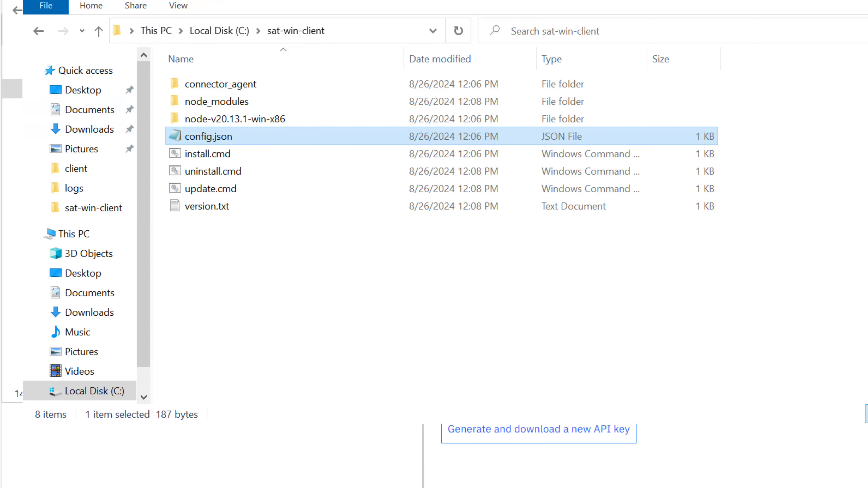
Step: Move apikey and config.json from Downloads into C:\sat-win-client, replacing the existing config.json in the destination
{"action": "key", "text": "alt+Tab"}
{"action": "left_click", "coordinate": [207, 105]}
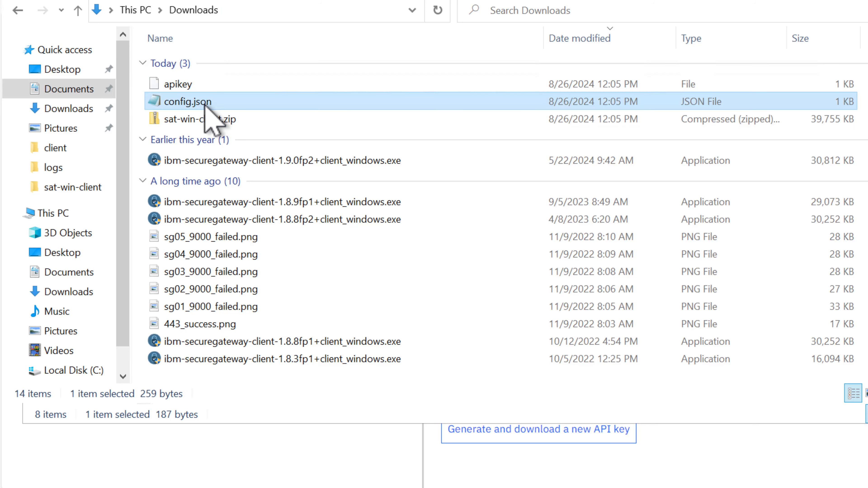
{"action": "left_click", "coordinate": [216, 85], "text": "ctrl"}
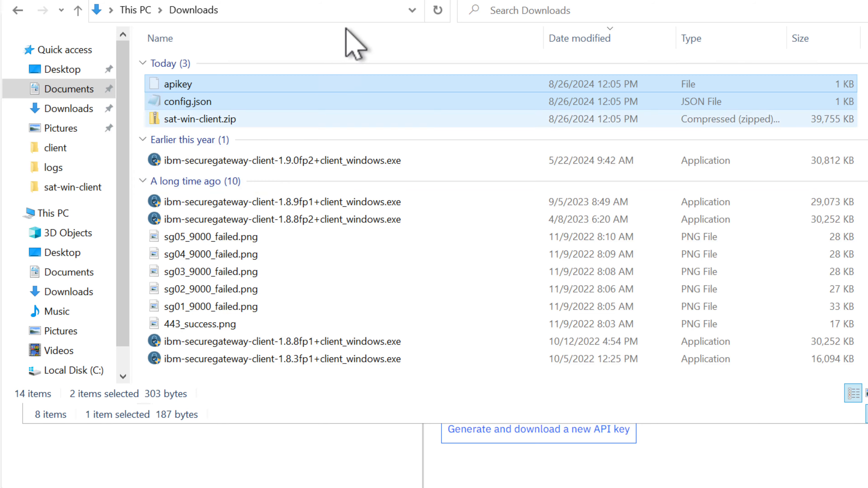
{"action": "left_click_drag", "start_coordinate": [366, 18], "coordinate": [349, 174]}
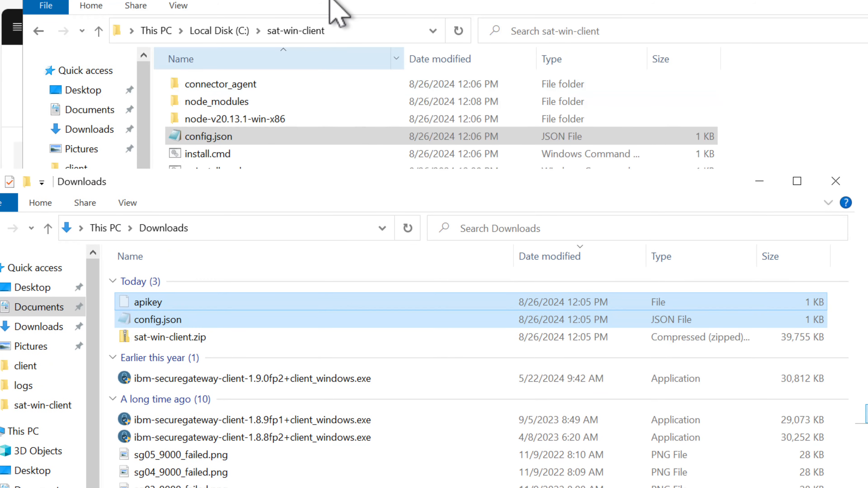
{"action": "left_click", "coordinate": [340, 10]}
{"action": "left_click", "coordinate": [257, 283]}
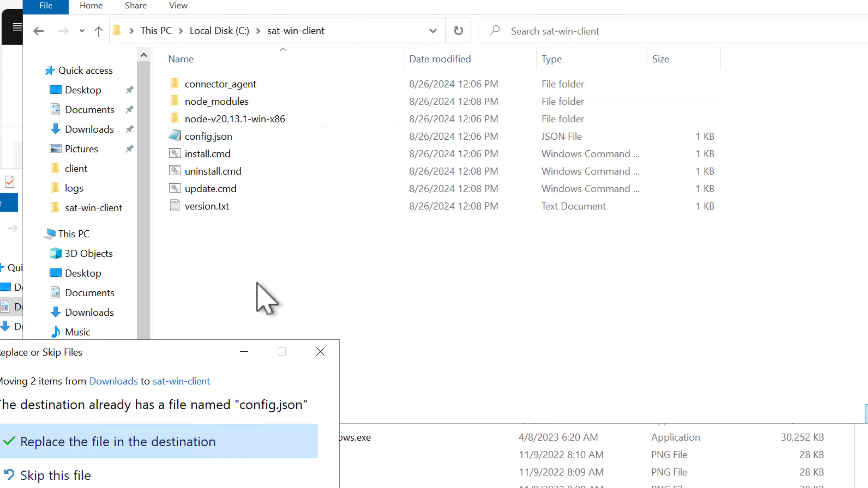
{"action": "left_click", "coordinate": [111, 465]}
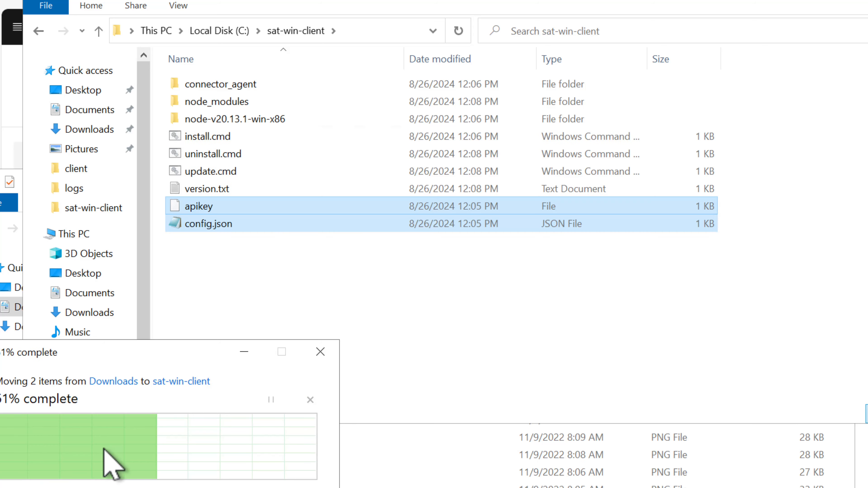
{"action": "left_click", "coordinate": [293, 293]}
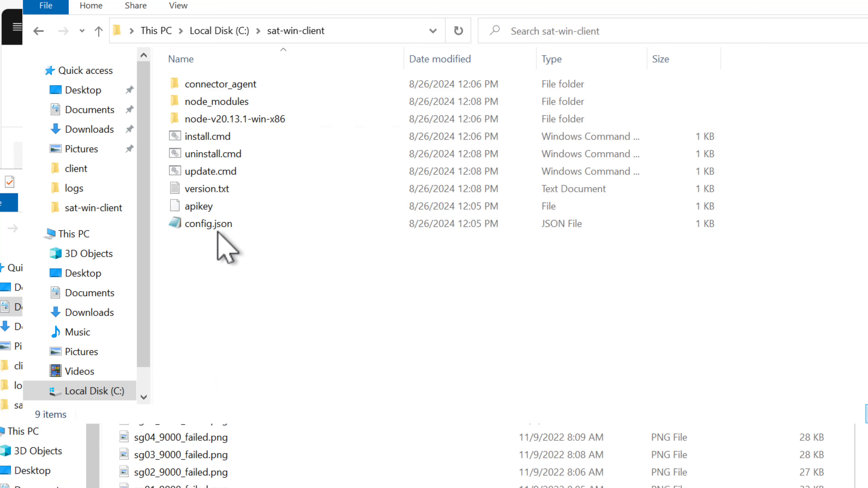
Step: Open the downloaded config.json in C:\sat-win-client for editing and select the file path in its SATELLITE_CONNECTOR_IAM_APIKEY value
{"action": "left_click", "coordinate": [209, 223]}
{"action": "right_click", "coordinate": [209, 222]}
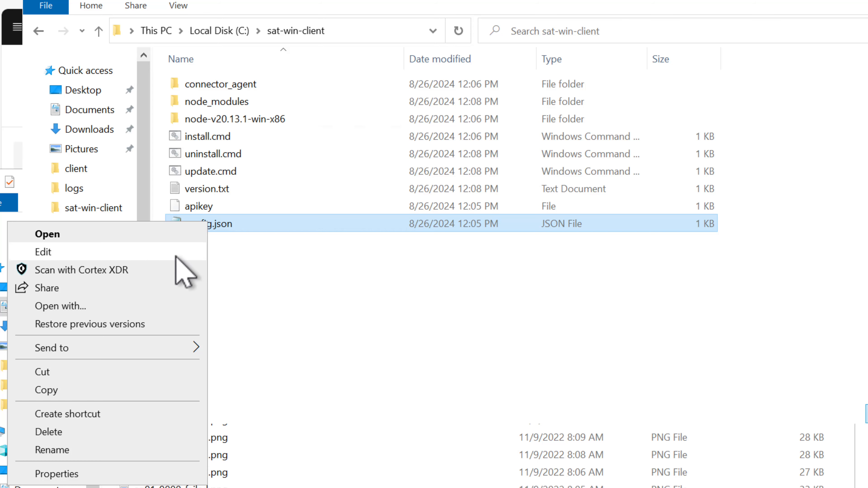
{"action": "left_click", "coordinate": [175, 251]}
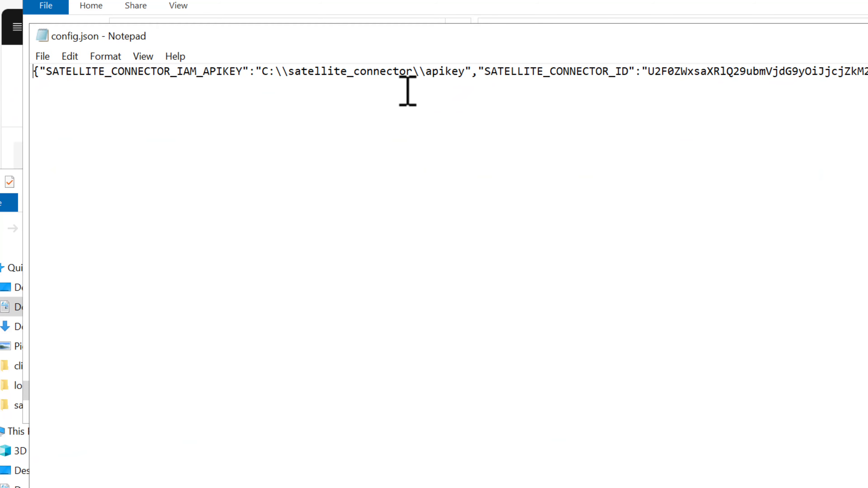
{"action": "left_click_drag", "start_coordinate": [419, 72], "coordinate": [867, 98]}
{"action": "left_click", "coordinate": [360, 137]}
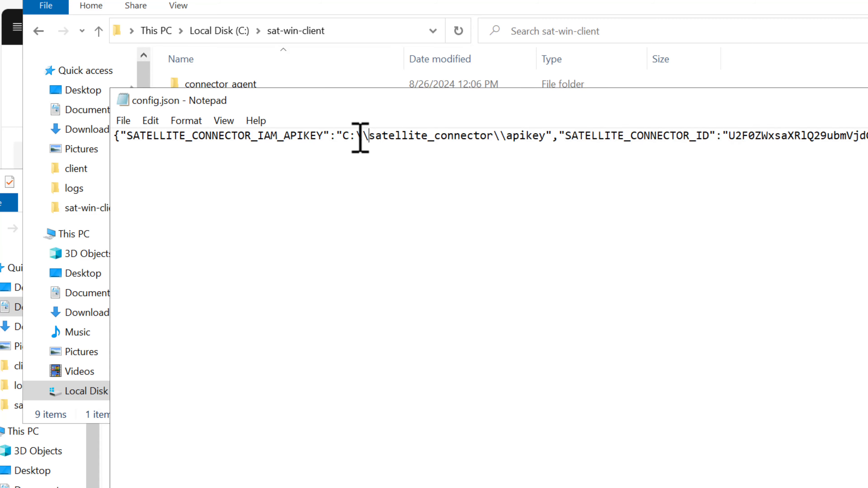
{"action": "left_click_drag", "start_coordinate": [349, 137], "coordinate": [547, 137]}
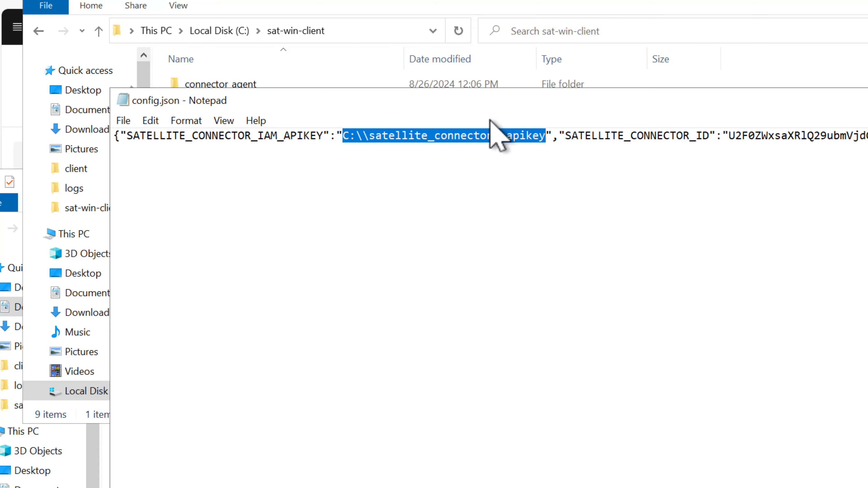
{"action": "left_click_drag", "start_coordinate": [460, 106], "coordinate": [394, 343]}
Step: Open the apikey file from C:\sat-win-client in Notepad, copy the entire API key and close the file
{"action": "left_click", "coordinate": [205, 209]}
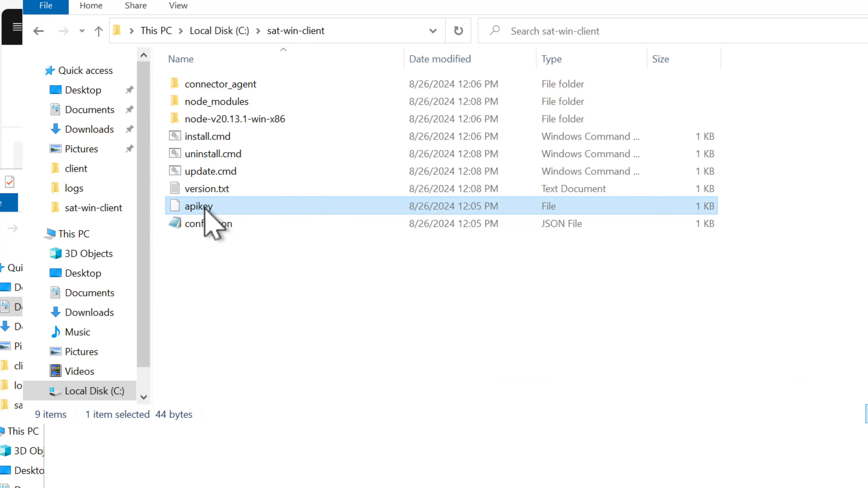
{"action": "double_click", "coordinate": [205, 209]}
{"action": "left_click", "coordinate": [82, 321]}
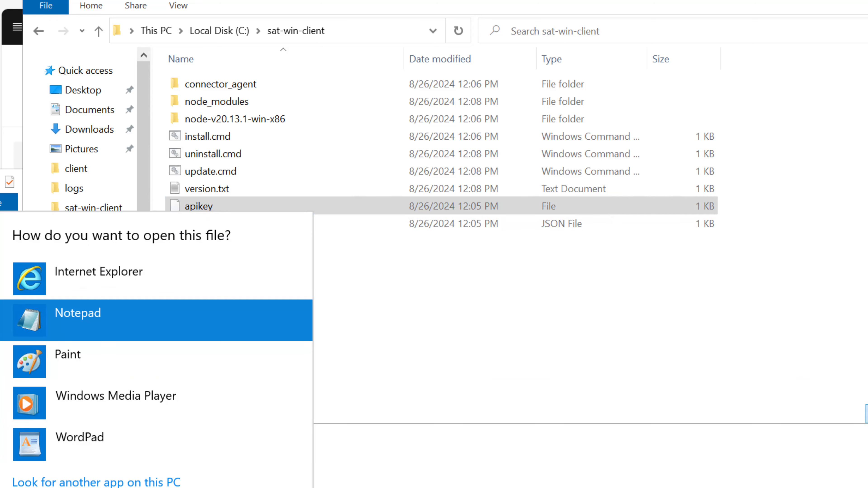
{"action": "key", "text": "Return"}
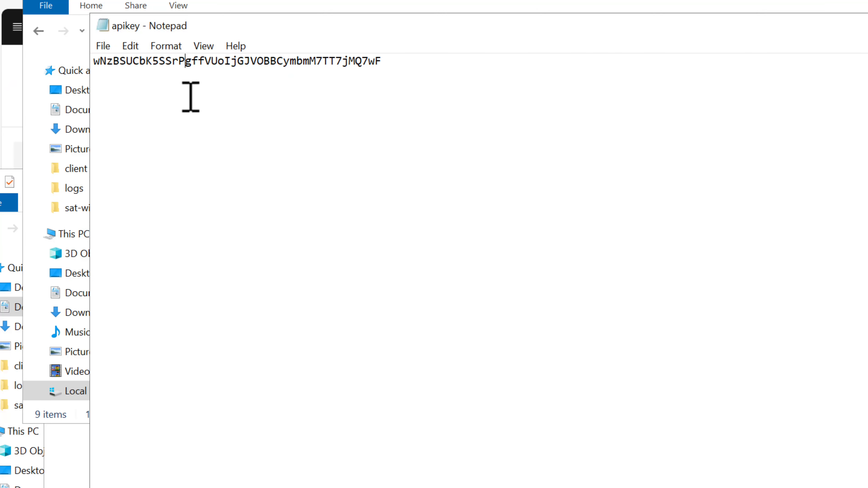
{"action": "key", "text": "ctrl+a"}
{"action": "key", "text": "ctrl+c"}
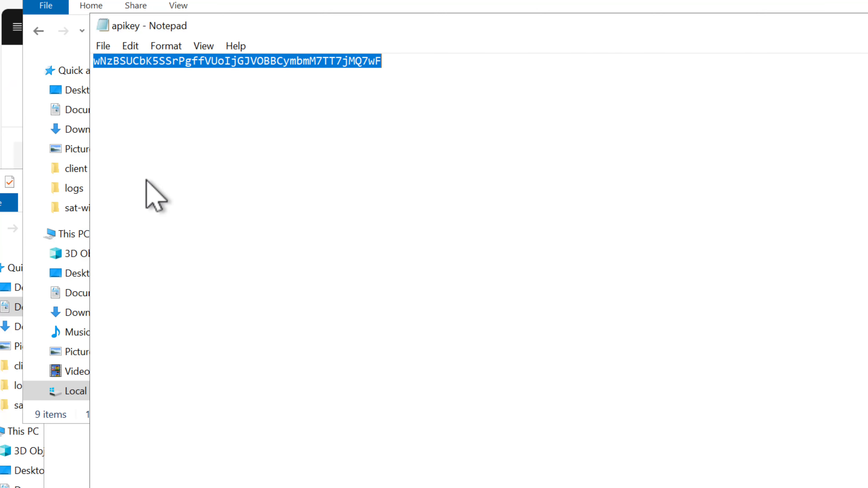
{"action": "key", "text": "alt+F4"}
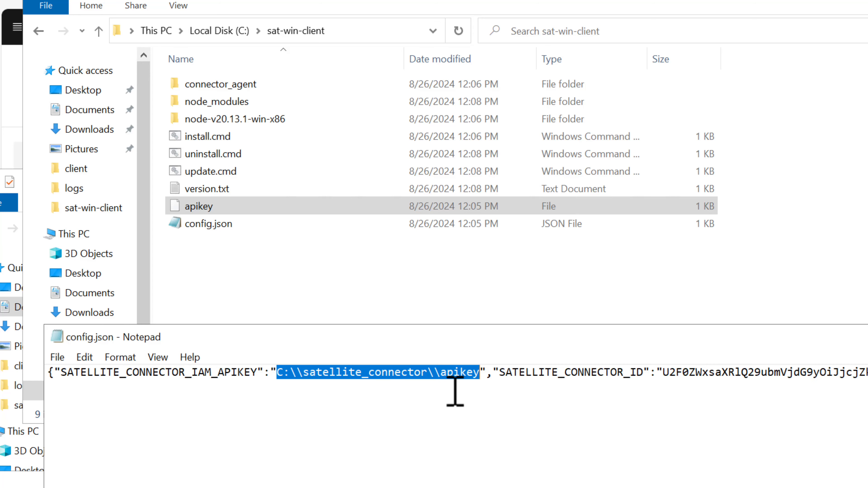
Step: Replace the SATELLITE_CONNECTOR_IAM_APIKEY file path in config.json with the copied API key
{"action": "key", "text": "Left"}
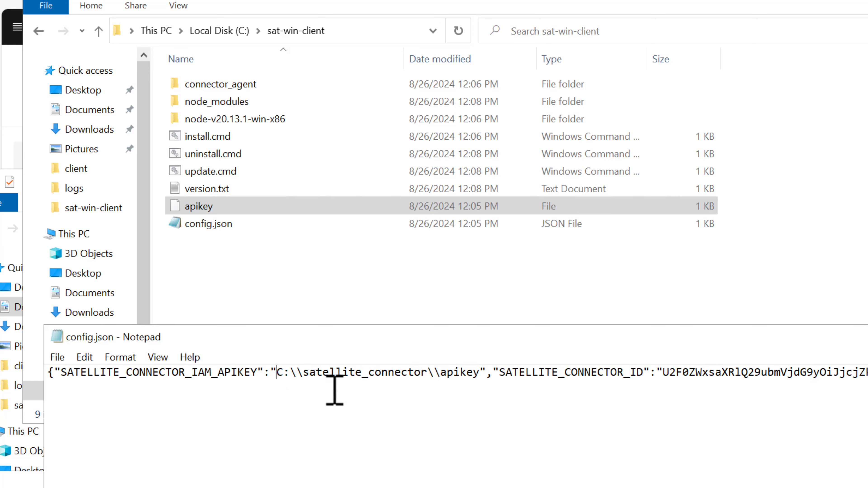
{"action": "key", "text": "ctrl+shift+Right"}
{"action": "key", "text": "shift+End"}
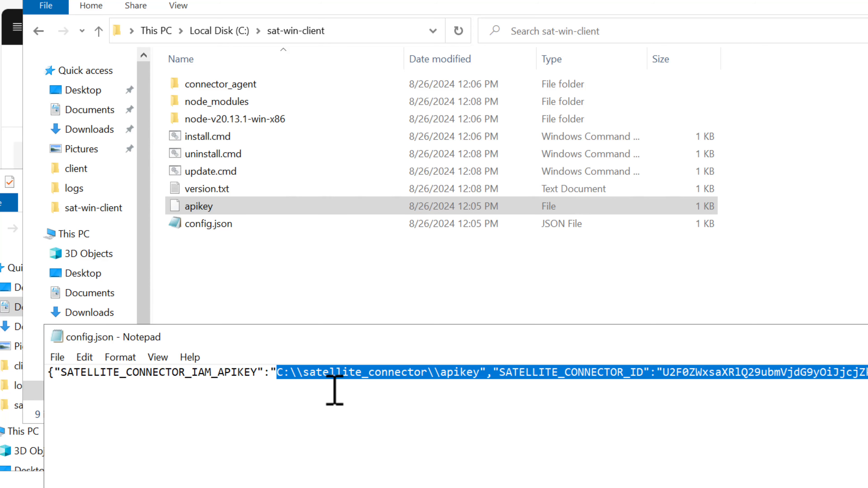
{"action": "key", "text": "ctrl+shift+Left"}
{"action": "key", "text": "ctrl+shift+Left"}
{"action": "key", "text": "ctrl+shift+Left"}
{"action": "key", "text": "ctrl+shift+Left"}
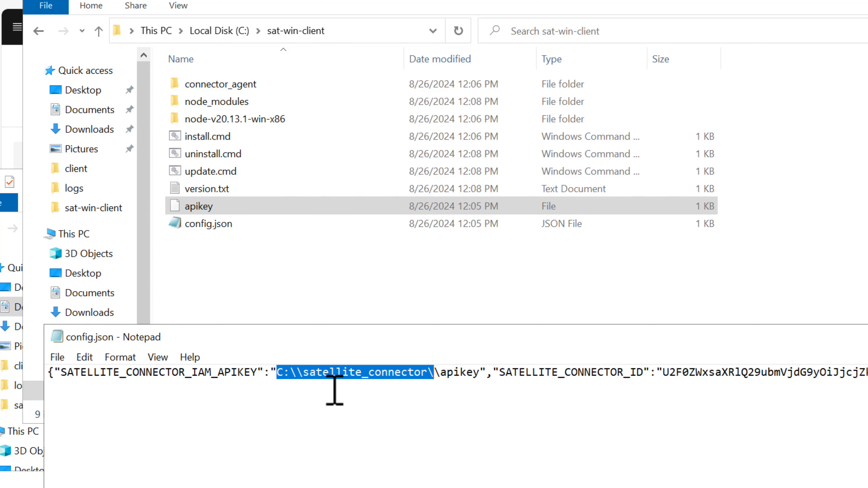
{"action": "key", "text": "Delete"}
{"action": "key", "text": "Delete"}
{"action": "key", "text": "Delete"}
{"action": "key", "text": "Delete"}
{"action": "key", "text": "Delete"}
{"action": "key", "text": "Delete"}
{"action": "key", "text": "Delete"}
{"action": "key", "text": "Delete"}
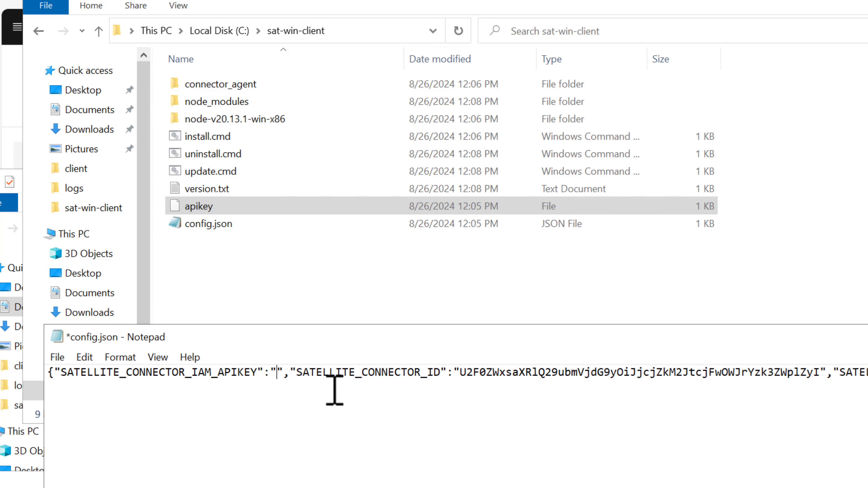
{"action": "key", "text": "ctrl+v"}
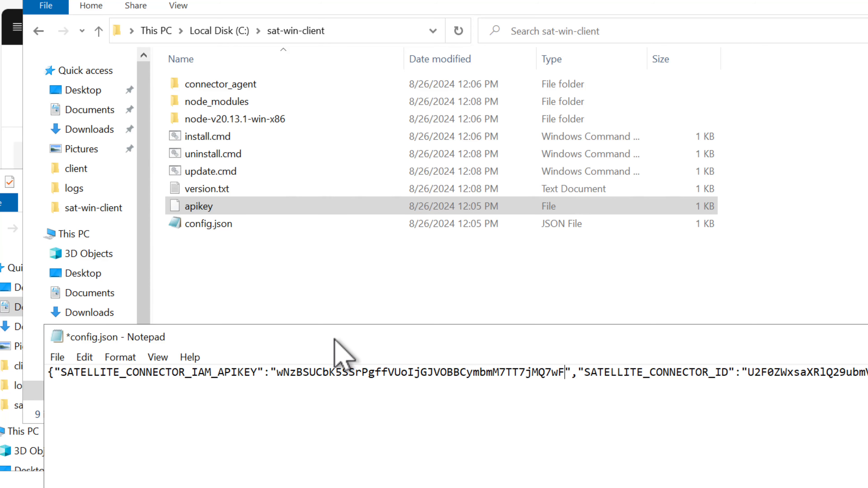
Step: Save config.json, check its connector tags, region and log level settings, and close the file
{"action": "left_click", "coordinate": [70, 280]}
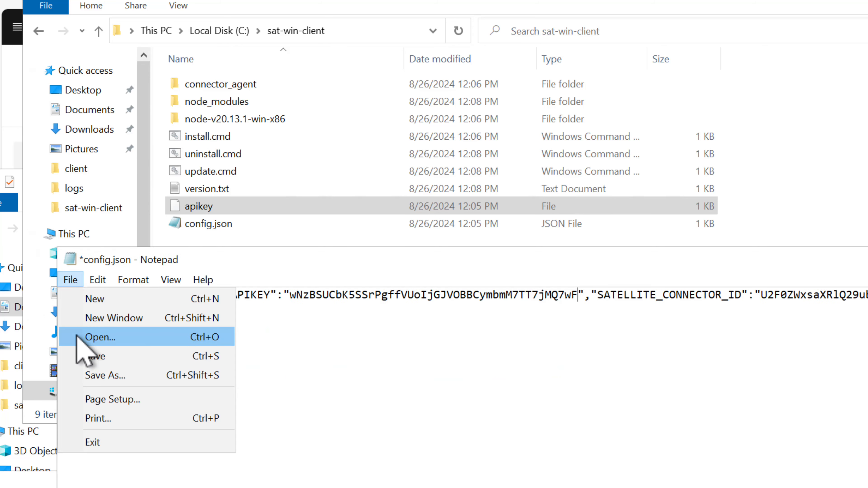
{"action": "left_click", "coordinate": [92, 356]}
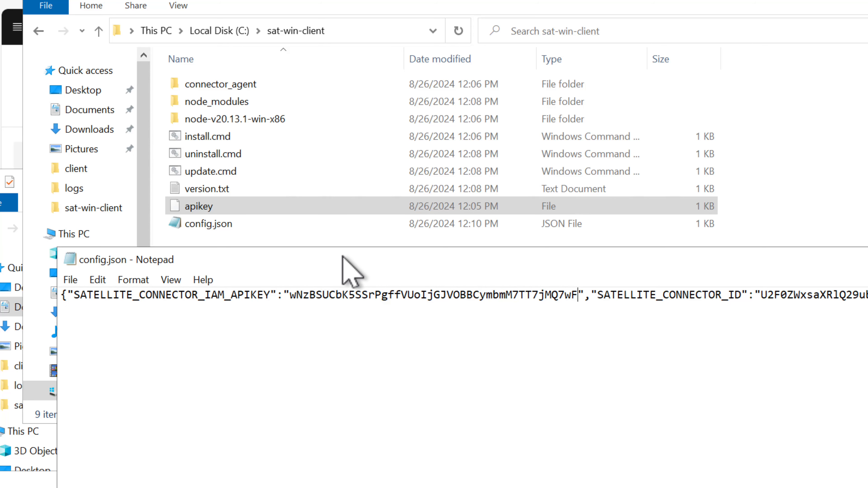
{"action": "left_click_drag", "start_coordinate": [291, 258], "coordinate": [0, 313]}
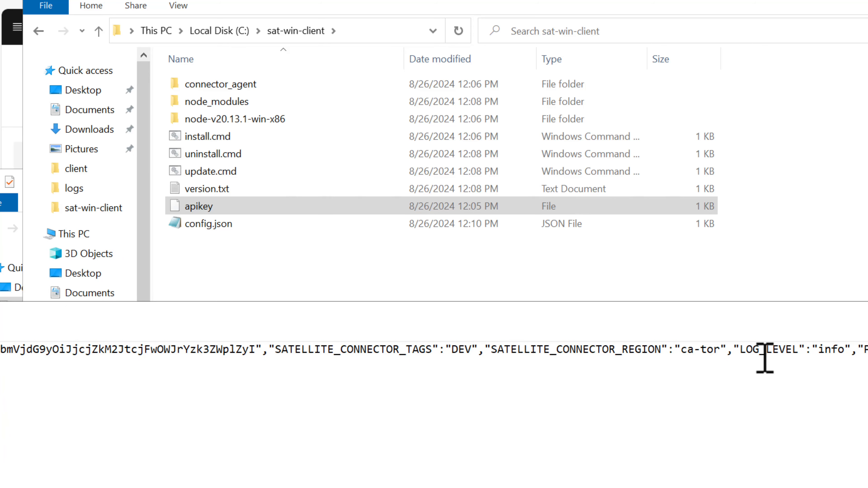
{"action": "key", "text": "alt+F4"}
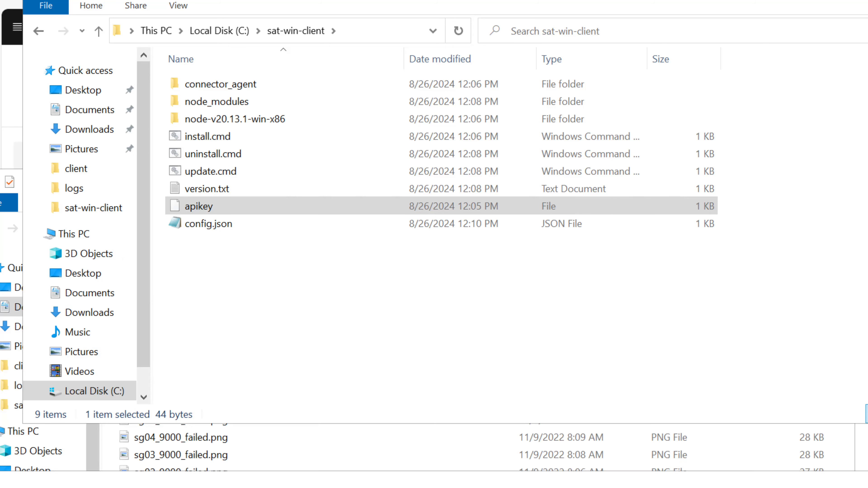
Step: Delete the apikey file from C:\sat-win-client
{"action": "left_click_drag", "start_coordinate": [0, 480], "coordinate": [0, 482]}
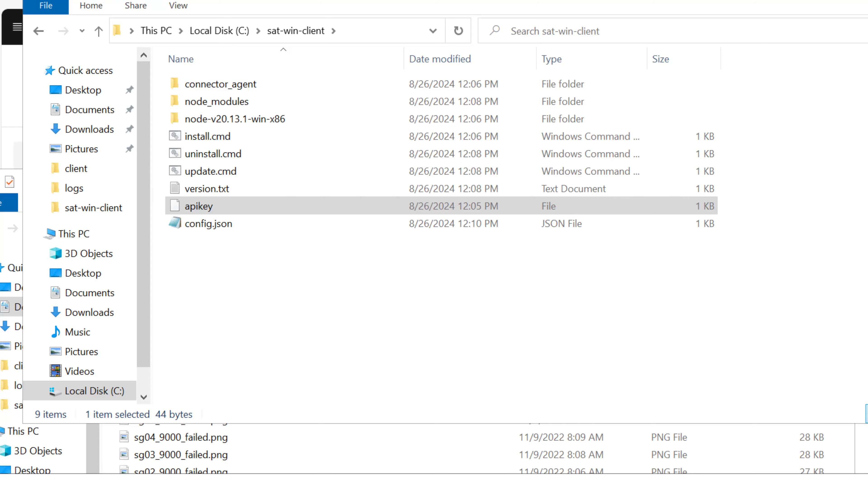
{"action": "left_click", "coordinate": [319, 320]}
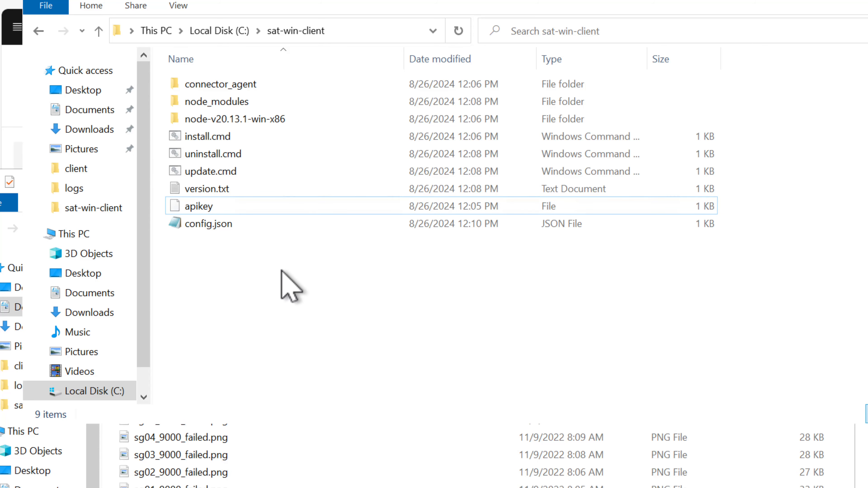
{"action": "left_click", "coordinate": [210, 209]}
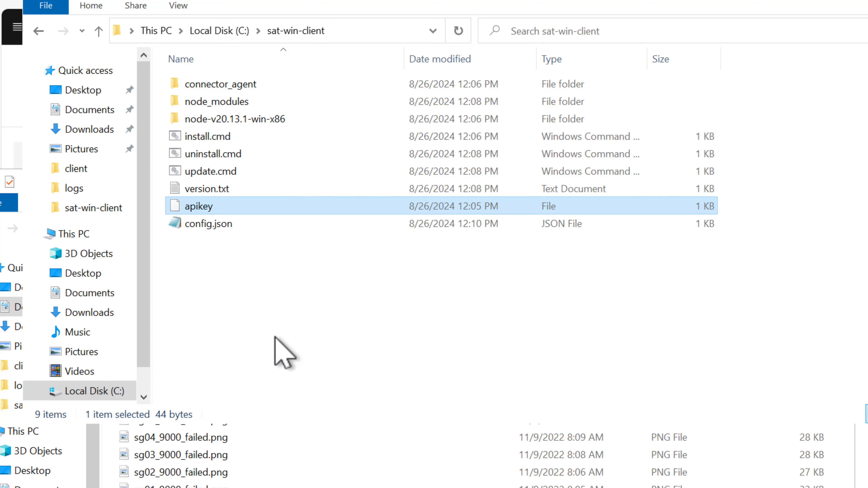
{"action": "key", "text": "Delete"}
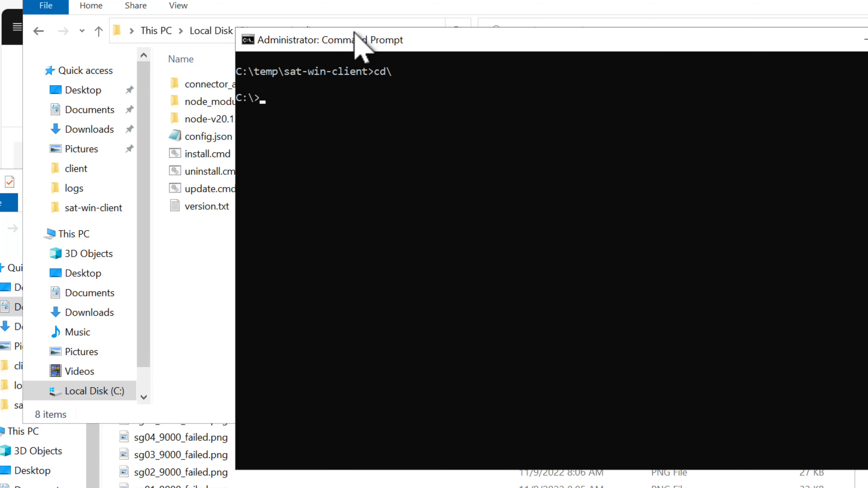
Step: Change to the C:\sat-win-client directory in the administrator Command Prompt with cd sat* and list its contents with dir
{"action": "left_click_drag", "start_coordinate": [356, 33], "coordinate": [239, 2]}
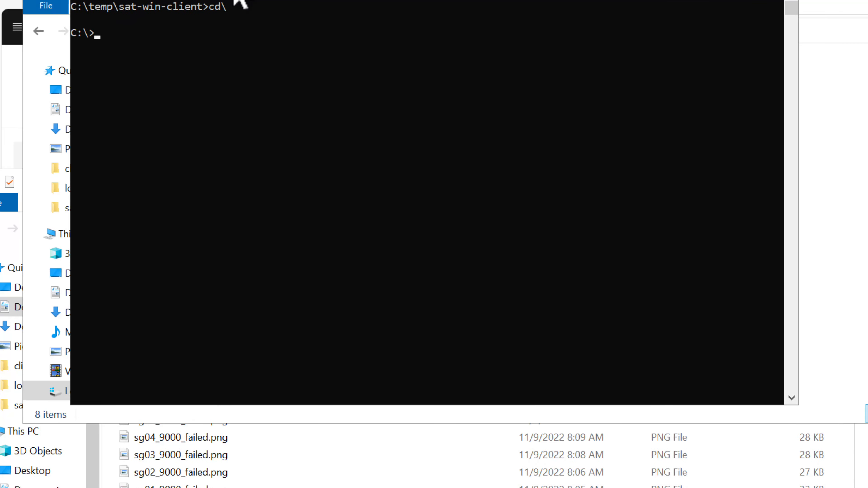
{"action": "type", "text": "cd sat"}
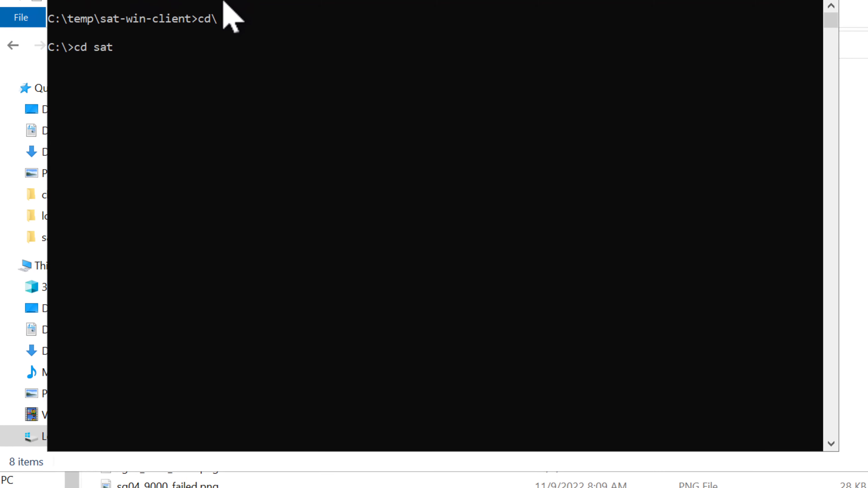
{"action": "type", "text": "*"}
{"action": "key", "text": "Return"}
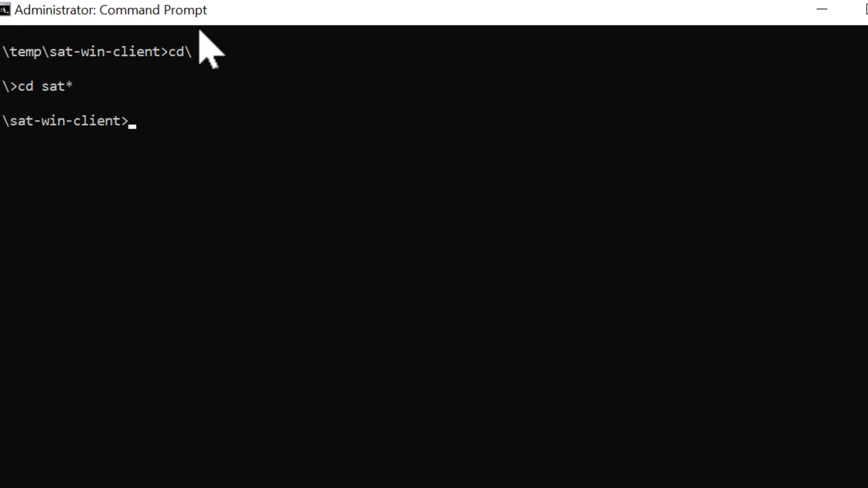
{"action": "type", "text": "dir"}
{"action": "key", "text": "Return"}
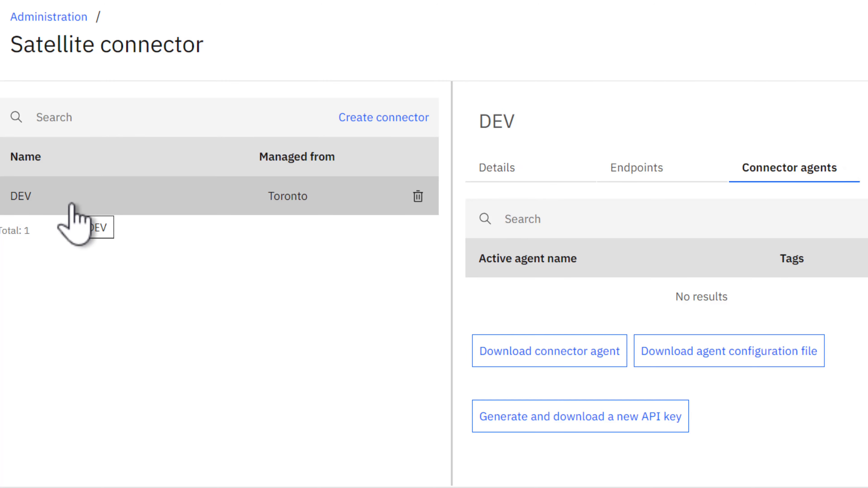
Step: Switch to Planning Analytics Administration and examine the DEV connector's status details, endpoints and active connector agents
{"action": "left_click", "coordinate": [521, 166]}
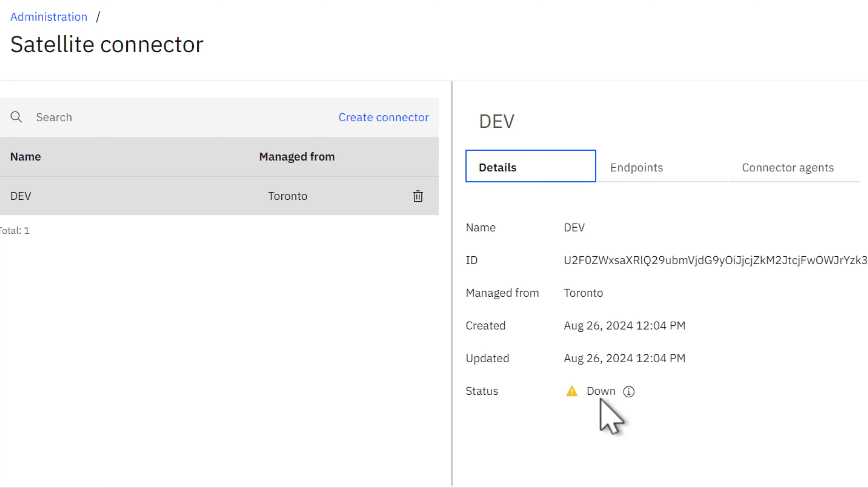
{"action": "left_click", "coordinate": [647, 171]}
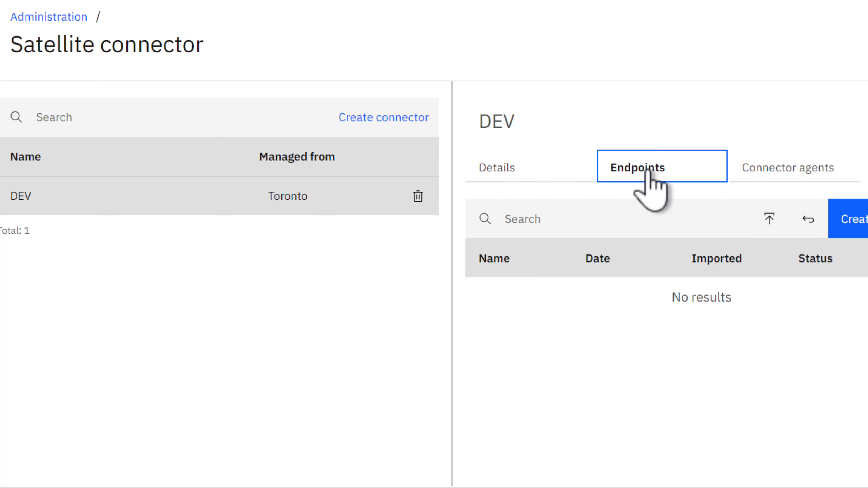
{"action": "left_click", "coordinate": [827, 172]}
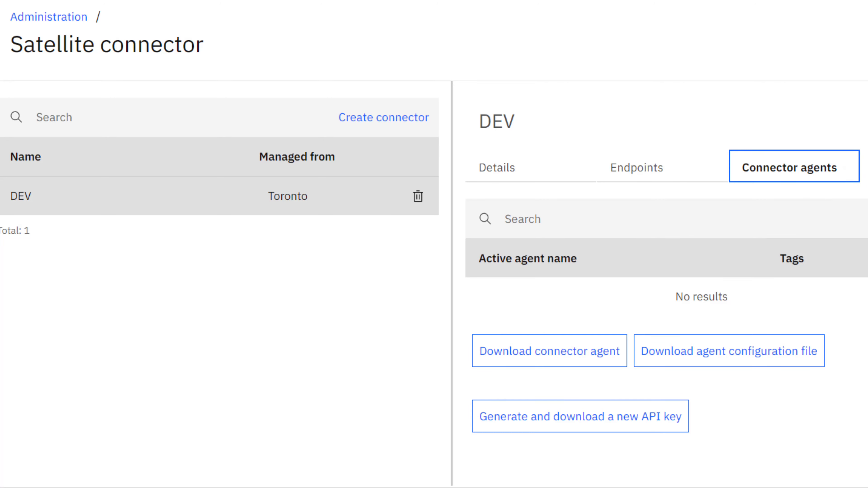
Step: Switch to the administrator Command Prompt, run install in C:\sat-win-client and answer y to create and start the Satellite Connector Service
{"action": "key", "text": "alt+Tab"}
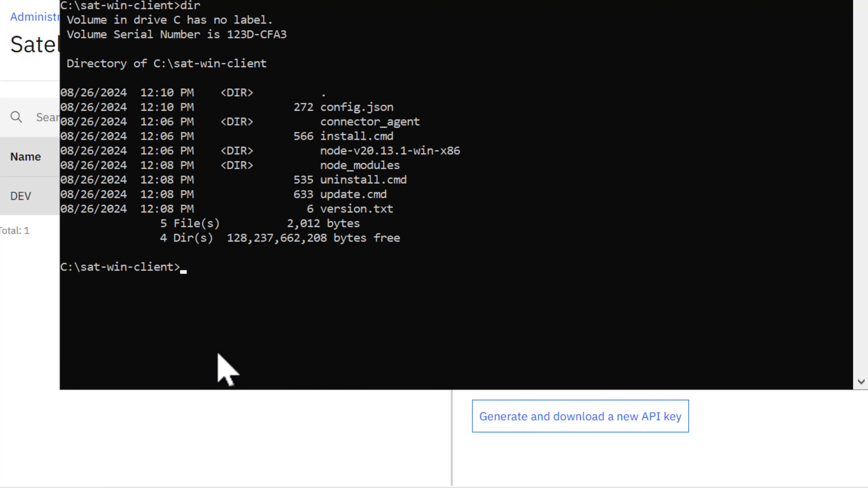
{"action": "type", "text": "install"}
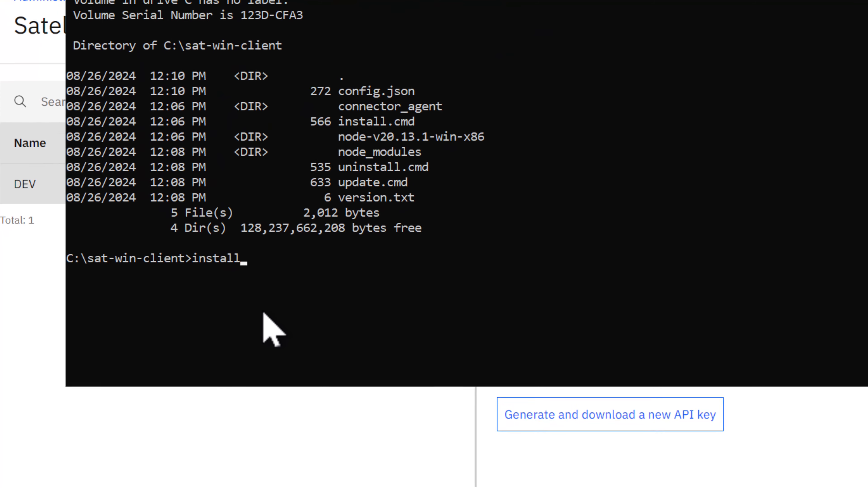
{"action": "key", "text": "Return"}
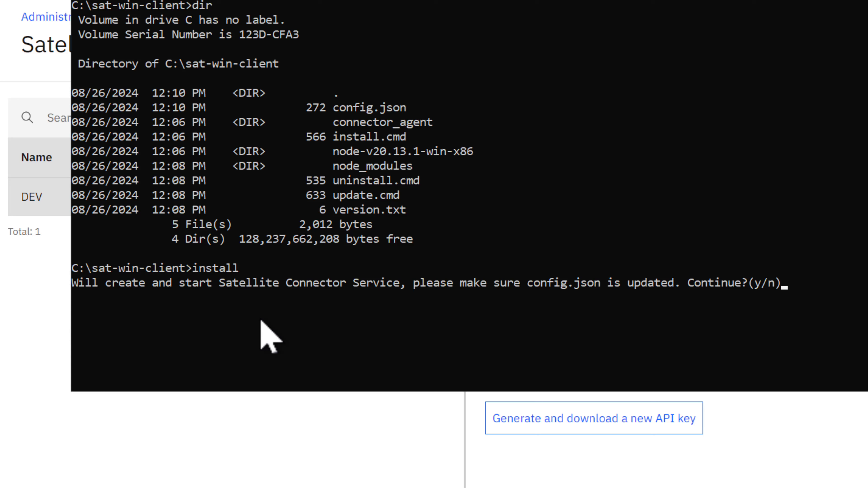
{"action": "type", "text": "y"}
{"action": "key", "text": "Return"}
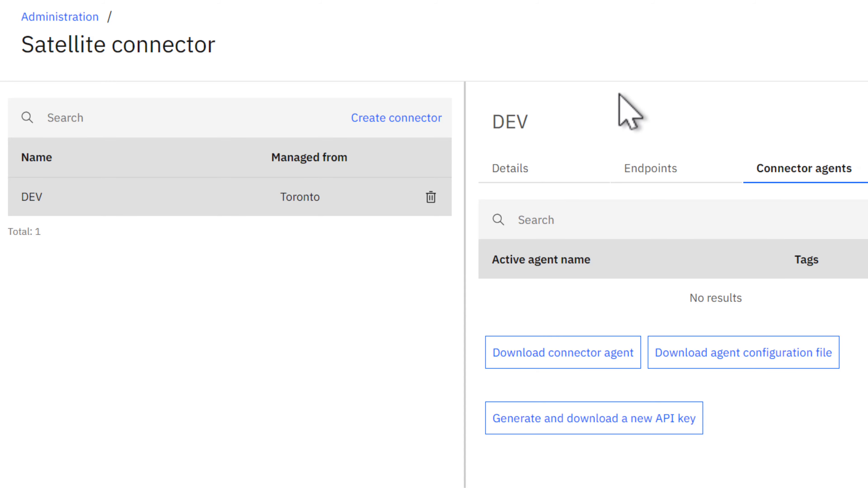
Step: Switch to Planning Analytics Administration and check the DEV connector's status, endpoints and active agents after the installation
{"action": "left_click", "coordinate": [504, 173]}
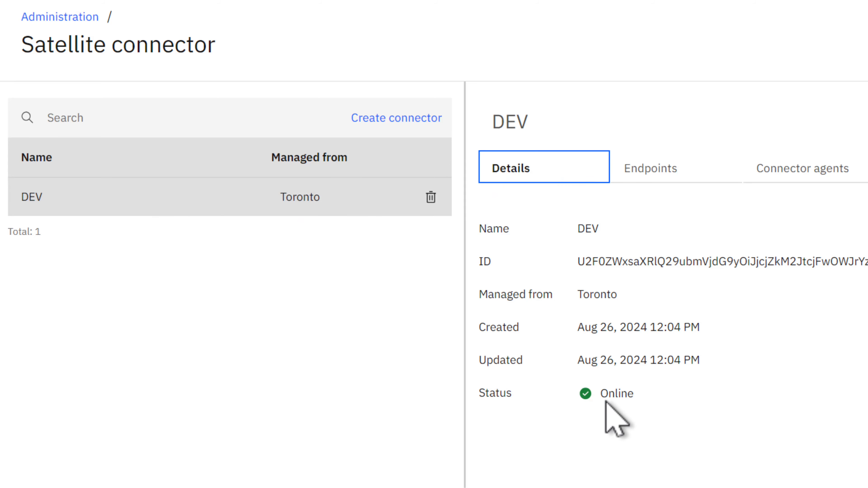
{"action": "left_click", "coordinate": [669, 171]}
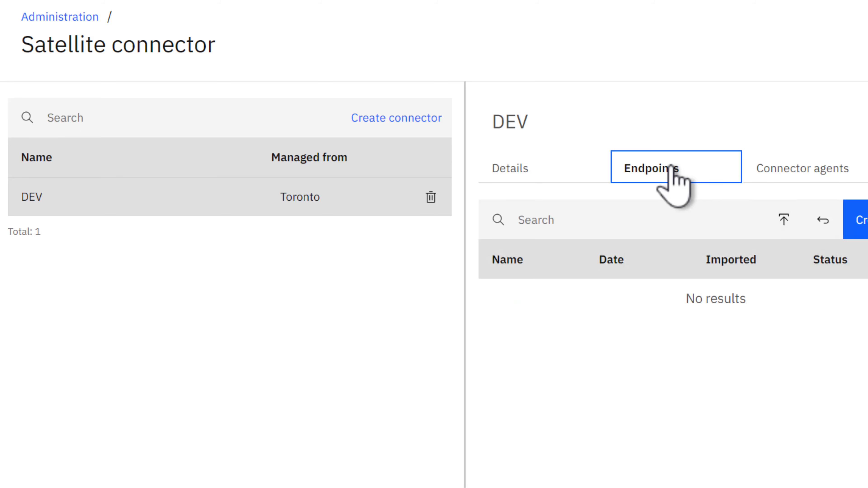
{"action": "left_click", "coordinate": [815, 170]}
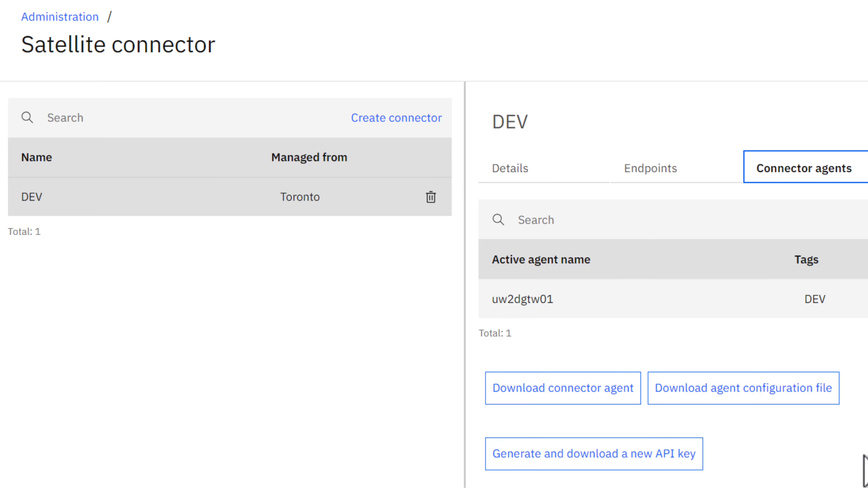
{"action": "left_click", "coordinate": [507, 170]}
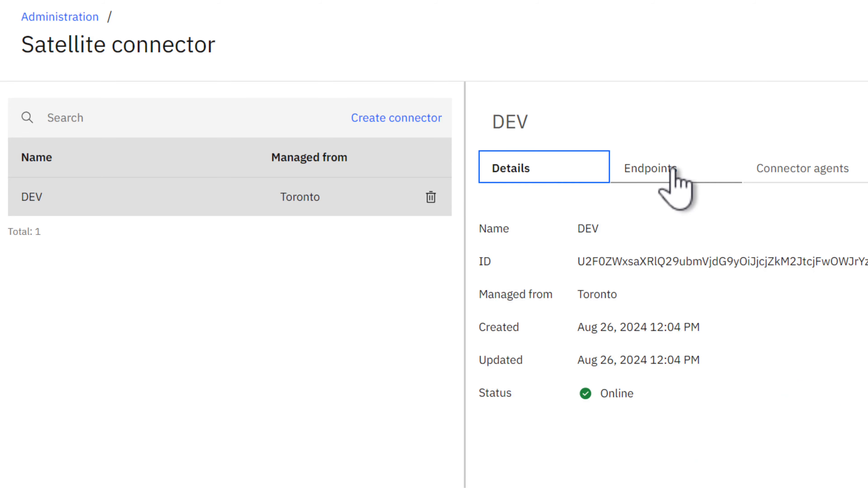
Step: Create an endpoint named mydsn on the DEV connector, choosing its ODBC driver, and close the creation dialog
{"action": "left_click", "coordinate": [673, 171]}
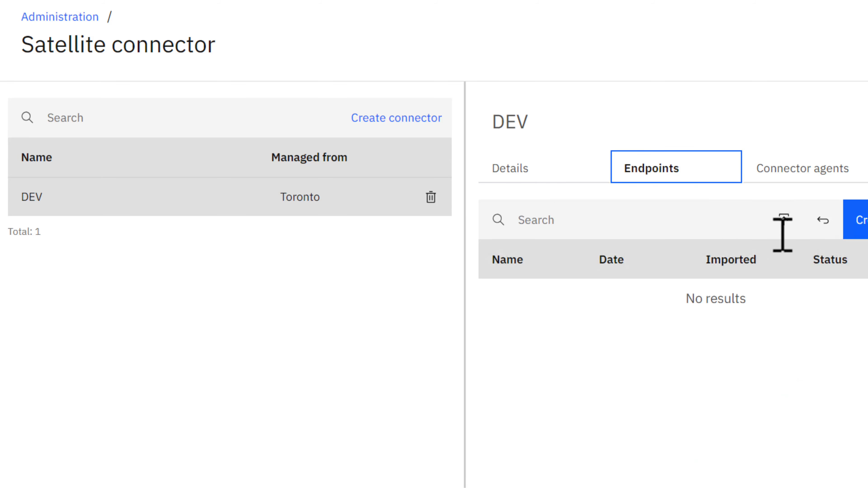
{"action": "left_click", "coordinate": [857, 220]}
{"action": "type", "text": "my_dsn"}
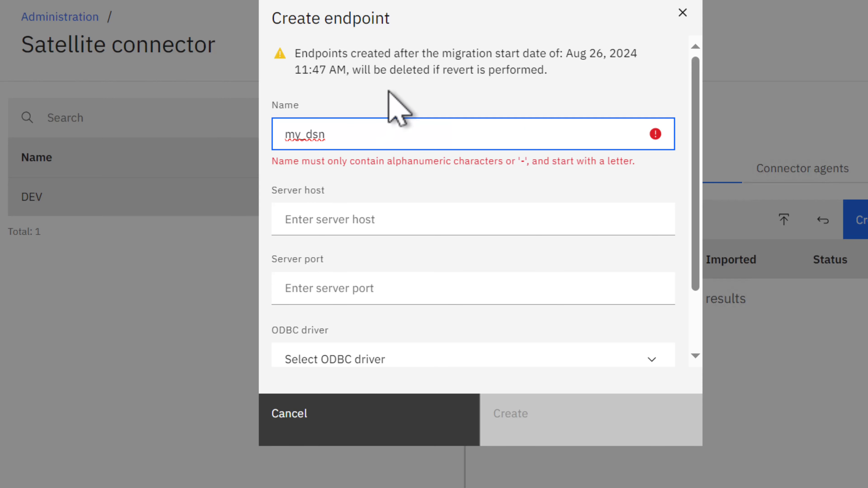
{"action": "key", "text": "BackSpace"}
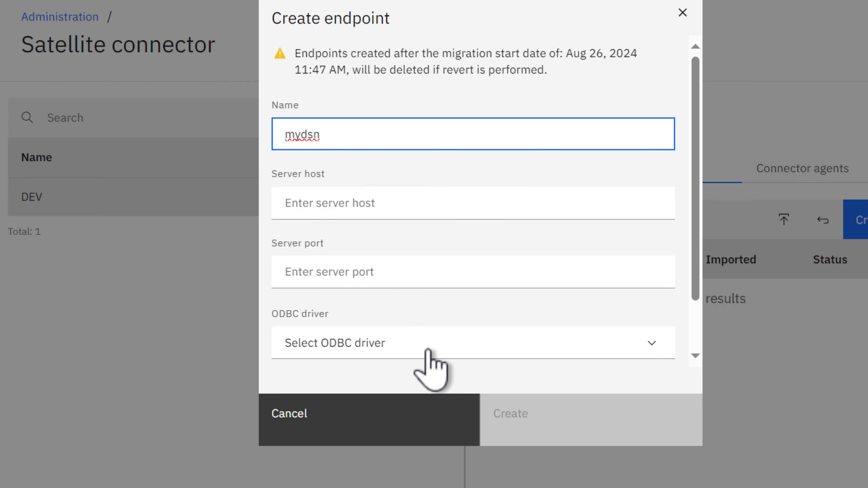
{"action": "left_click", "coordinate": [400, 343]}
{"action": "left_click", "coordinate": [432, 45]}
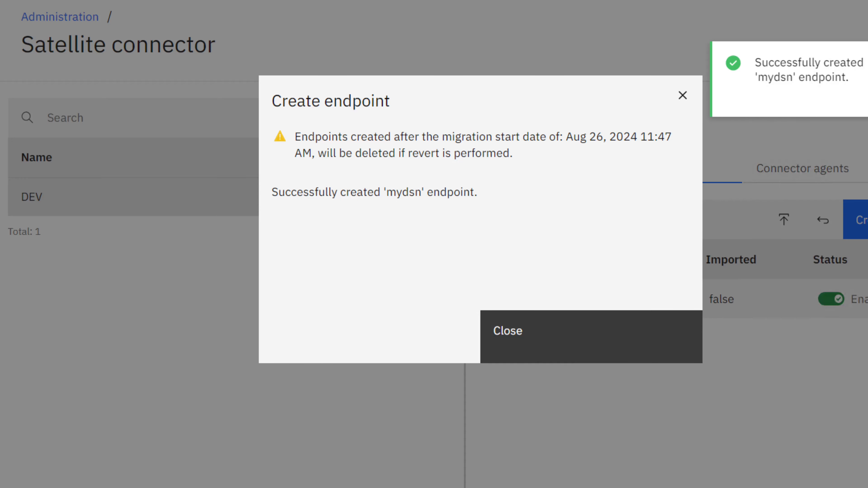
{"action": "left_click", "coordinate": [508, 347]}
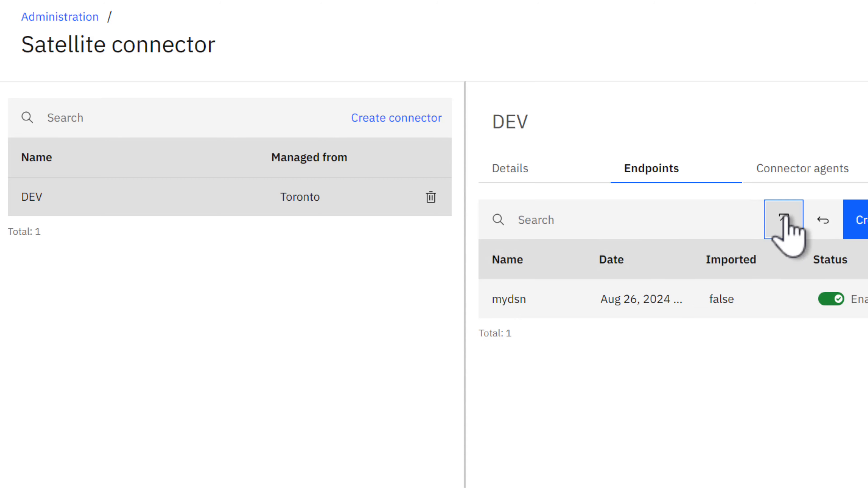
Step: Import the Secure Gateway data source MY_DSN into the DEV Satellite connector, confirming the import of selected data sources
{"action": "left_click", "coordinate": [784, 224]}
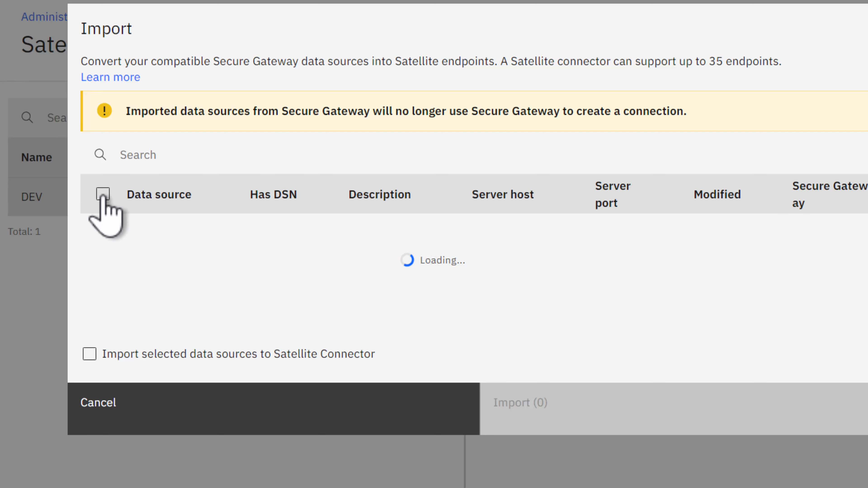
{"action": "scroll", "coordinate": [191, 250], "scroll_direction": "down", "scroll_amount": 5}
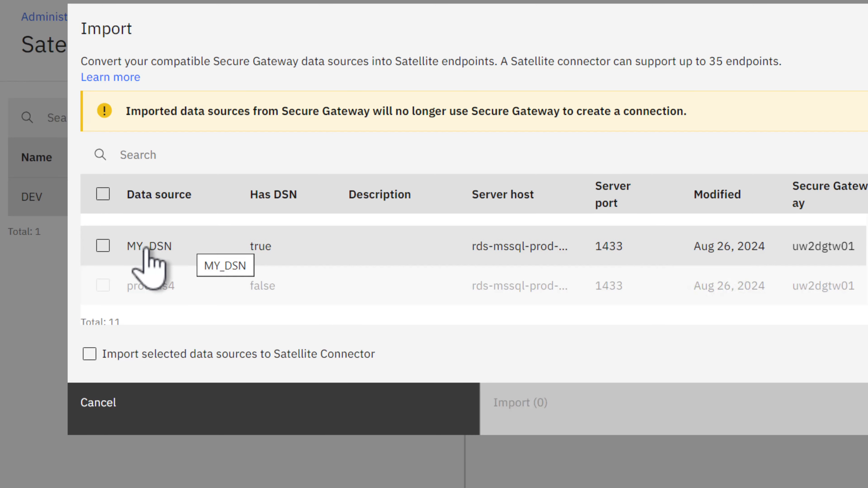
{"action": "left_click", "coordinate": [103, 246]}
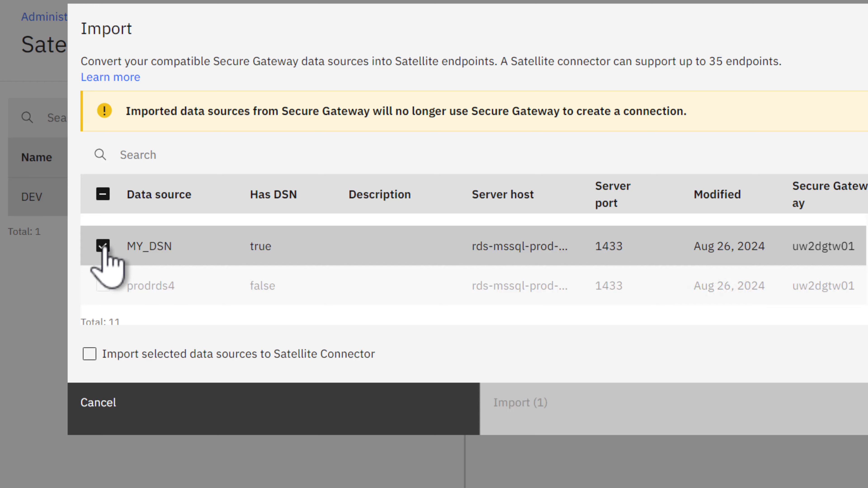
{"action": "left_click", "coordinate": [90, 355]}
{"action": "left_click", "coordinate": [588, 414]}
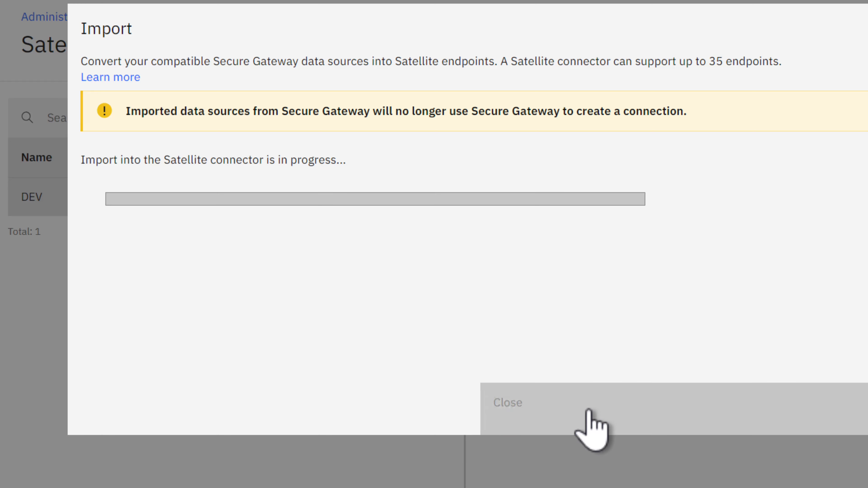